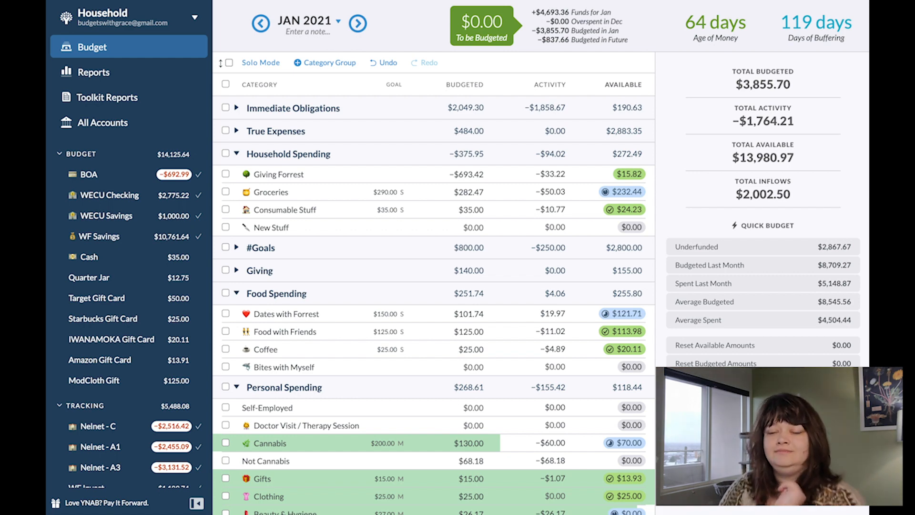
Step: Start a new transaction in the WECU Checking account, keeping the suggested date
{"action": "left_click", "coordinate": [110, 199]}
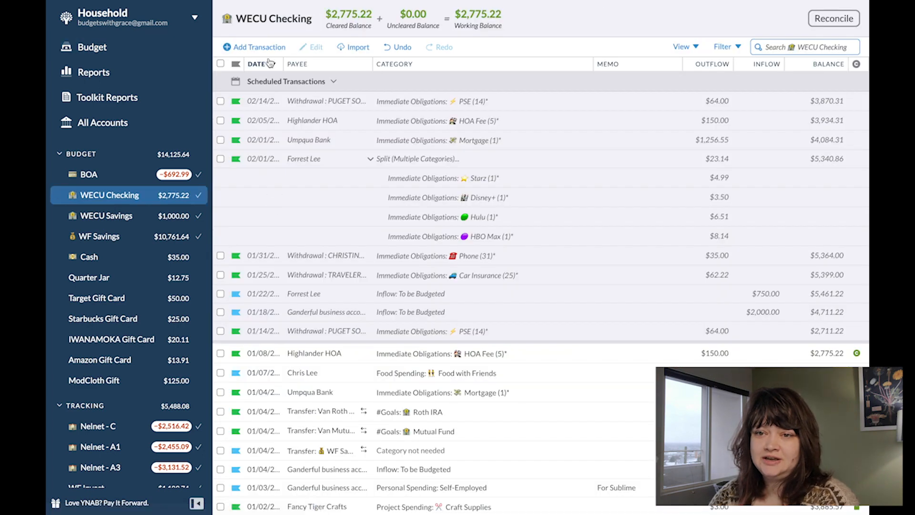
{"action": "left_click", "coordinate": [254, 48]}
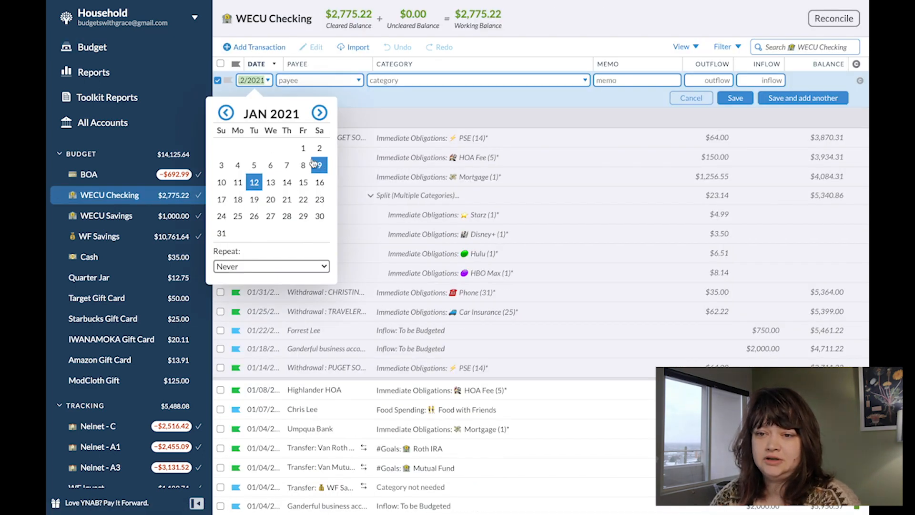
{"action": "key", "text": "Tab"}
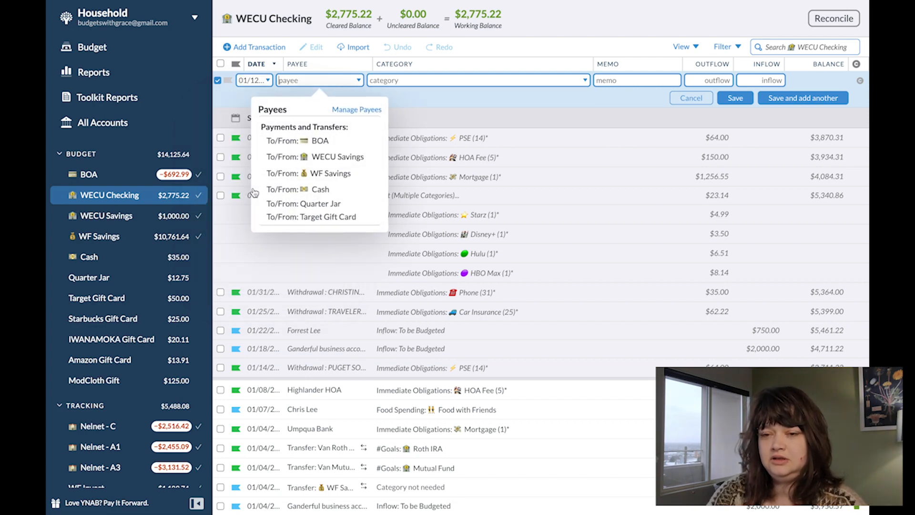
{"action": "type", "text": "IR"}
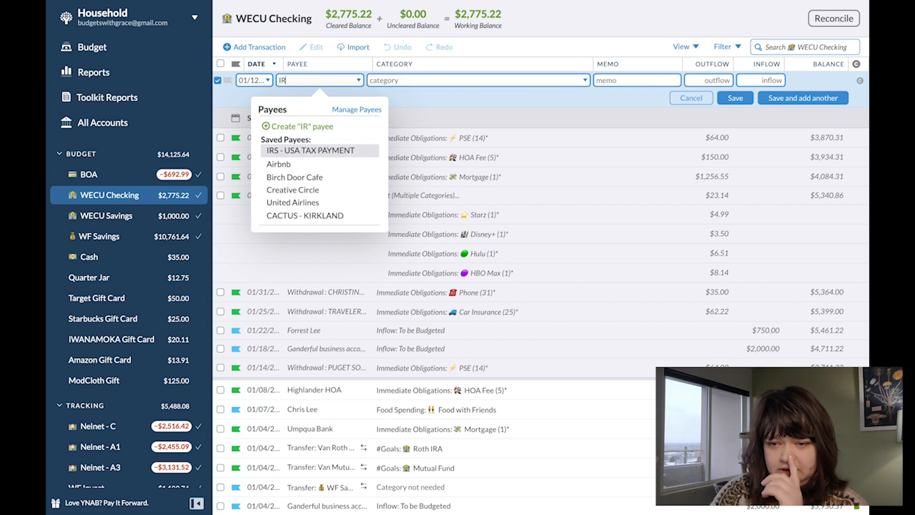
{"action": "type", "text": "S"}
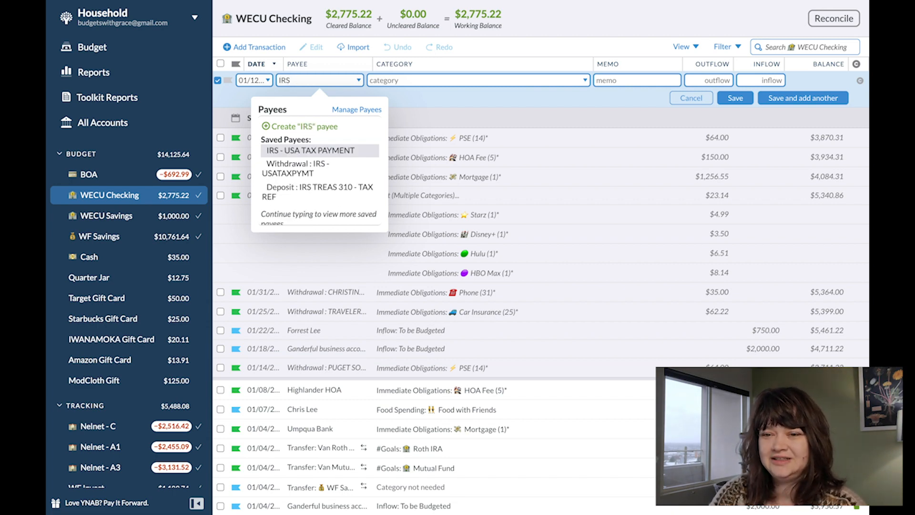
{"action": "key", "text": "Down"}
{"action": "key", "text": "Down"}
{"action": "key", "text": "Up"}
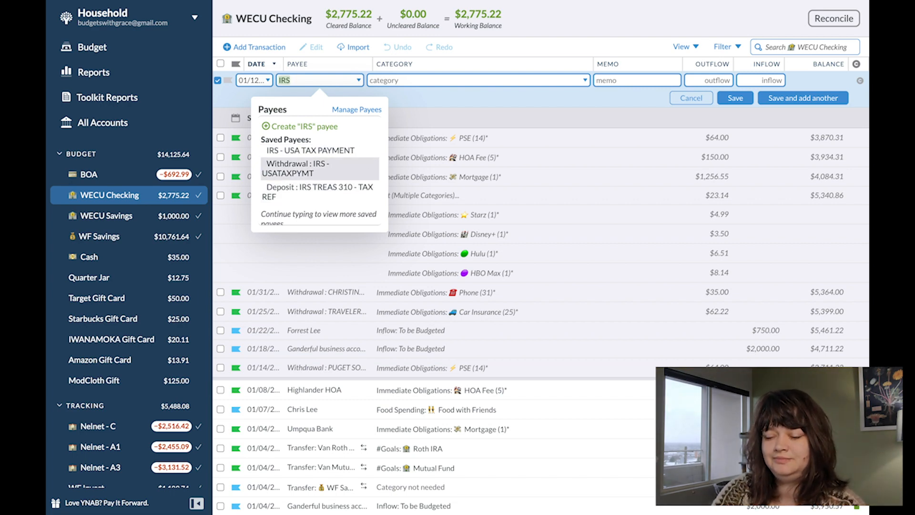
Step: Enter US Stimulus as the new transaction's payee
{"action": "type", "text": "Sti"}
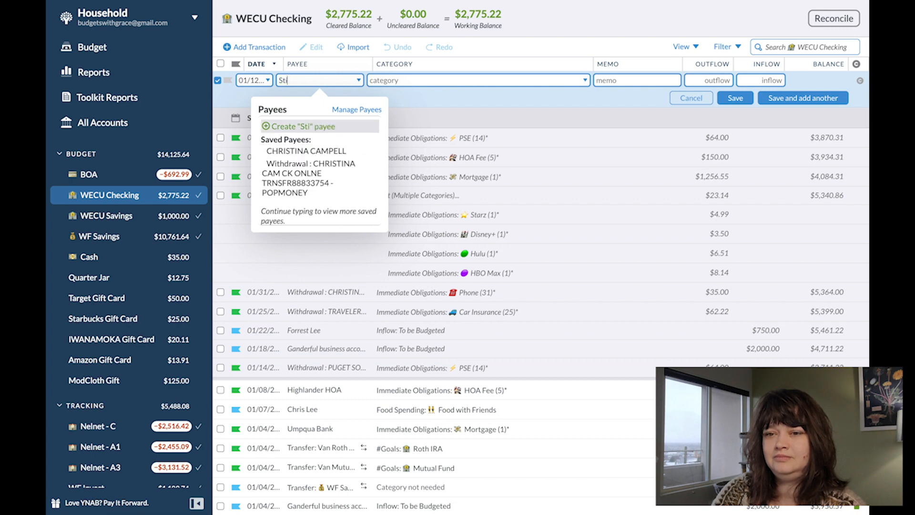
{"action": "type", "text": "mulus"}
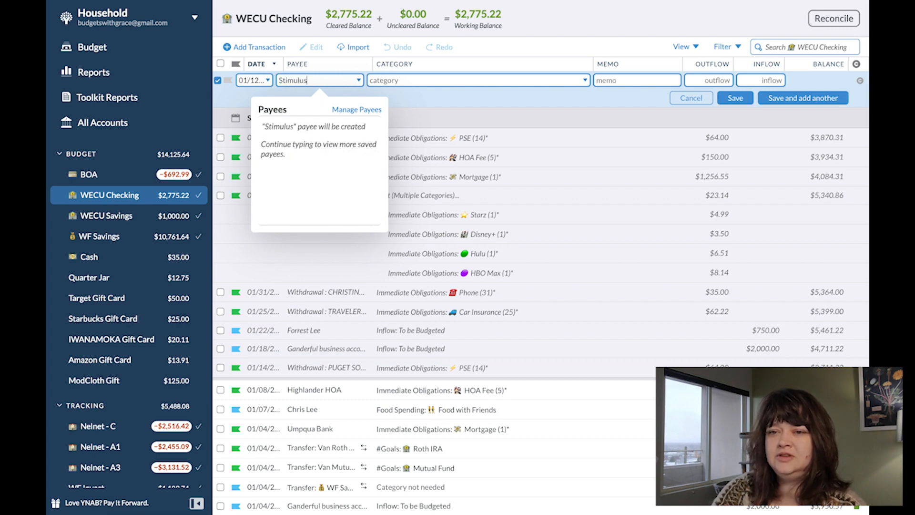
{"action": "key", "text": "Tab"}
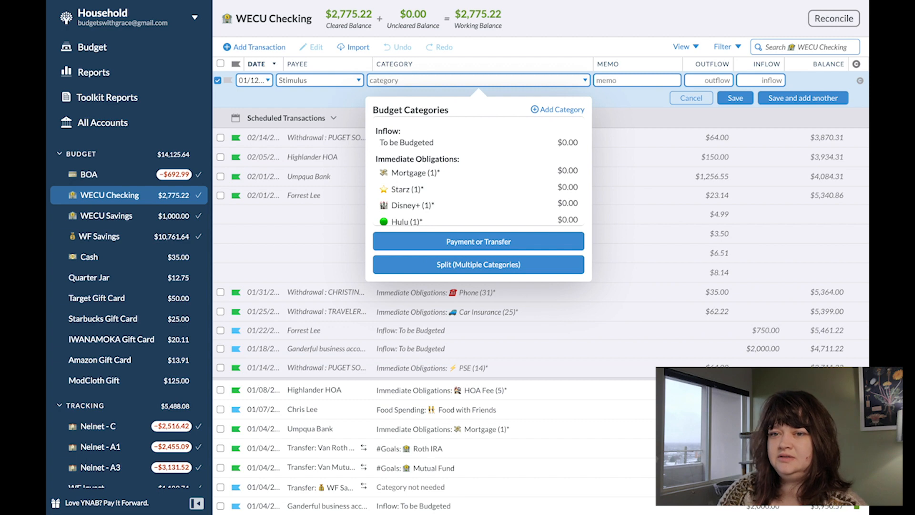
{"action": "key", "text": "Up"}
{"action": "key", "text": "shift+Tab"}
{"action": "key", "text": "Up"}
{"action": "key", "text": "Home"}
{"action": "type", "text": "US"}
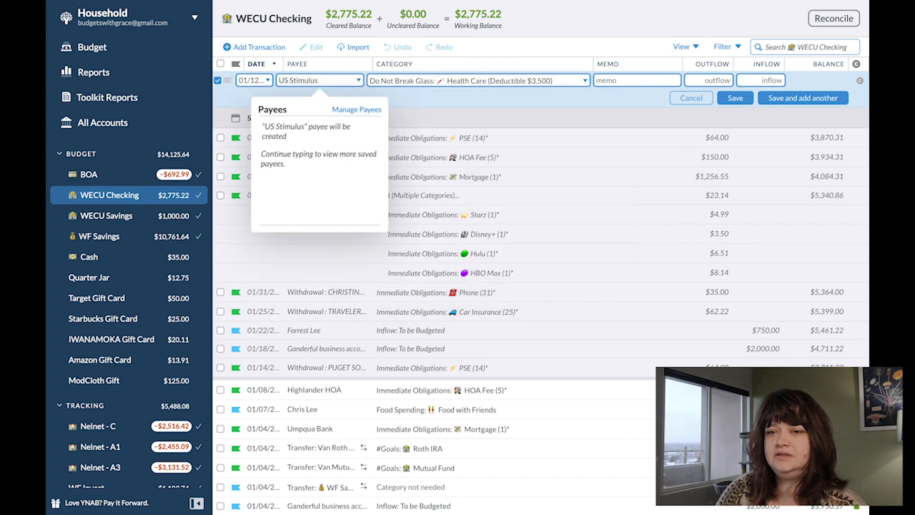
Step: Categorize the transaction as Inflow: To be Budgeted with an inflow of 600, and save it
{"action": "key", "text": "shift+Tab"}
{"action": "key", "text": "Tab"}
{"action": "key", "text": "Tab"}
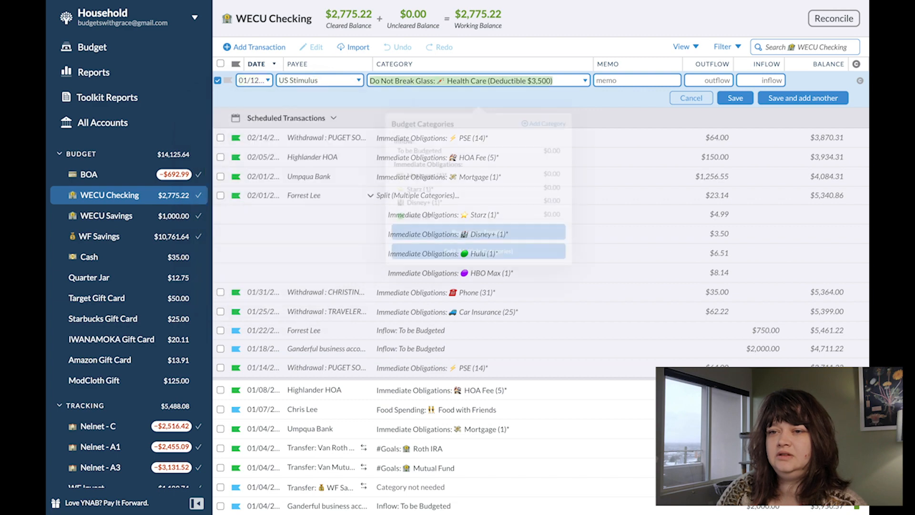
{"action": "key", "text": "Down"}
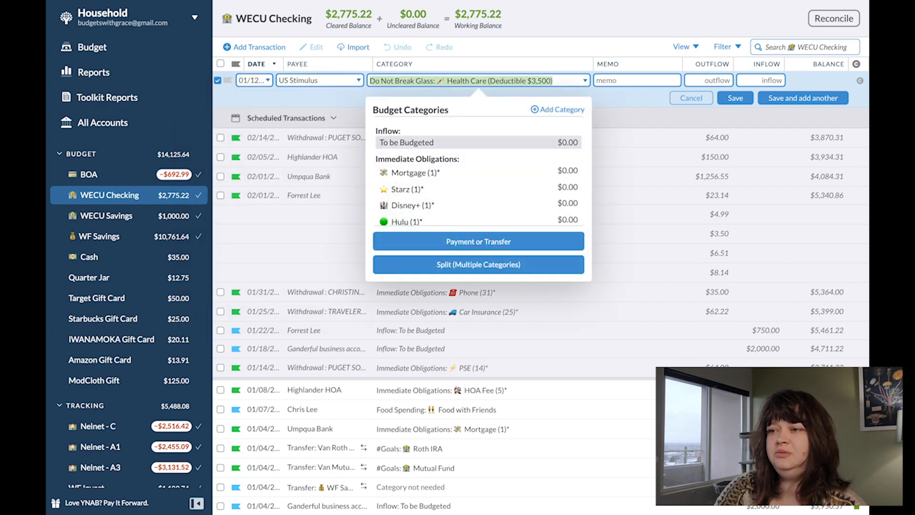
{"action": "key", "text": "Tab"}
{"action": "key", "text": "Tab"}
{"action": "key", "text": "Tab"}
{"action": "type", "text": "600"}
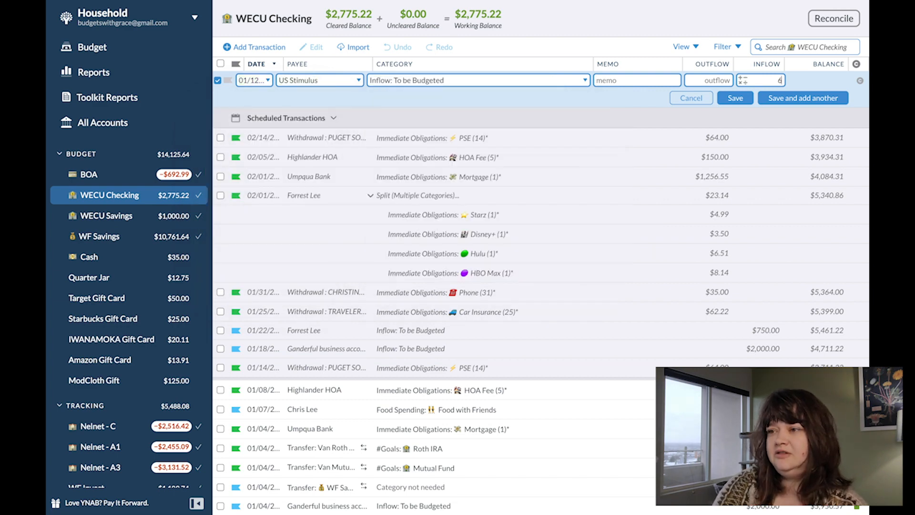
{"action": "key", "text": "Return"}
Step: Review the January 2021 expenses in the Income v Expense report for Immediate Obligations, Household Spending, Food Spending and Personal Spending
{"action": "left_click", "coordinate": [237, 354]}
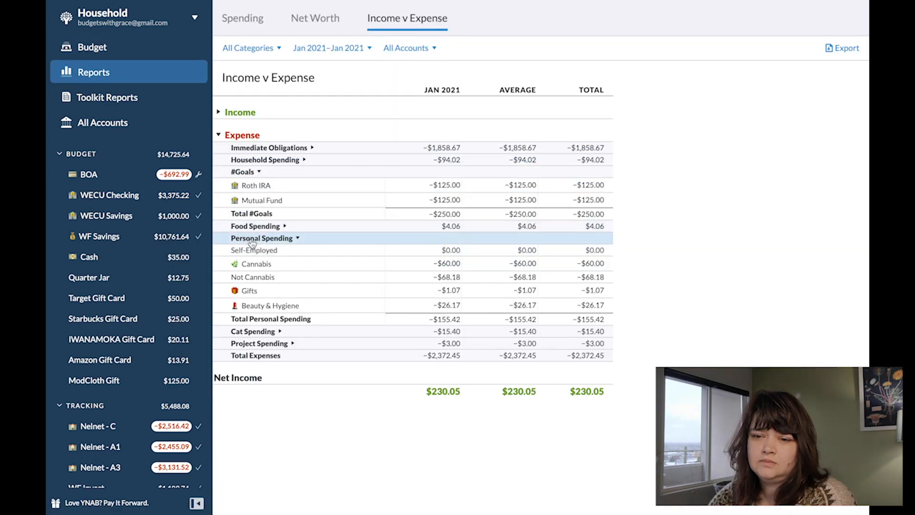
{"action": "left_click", "coordinate": [252, 240]}
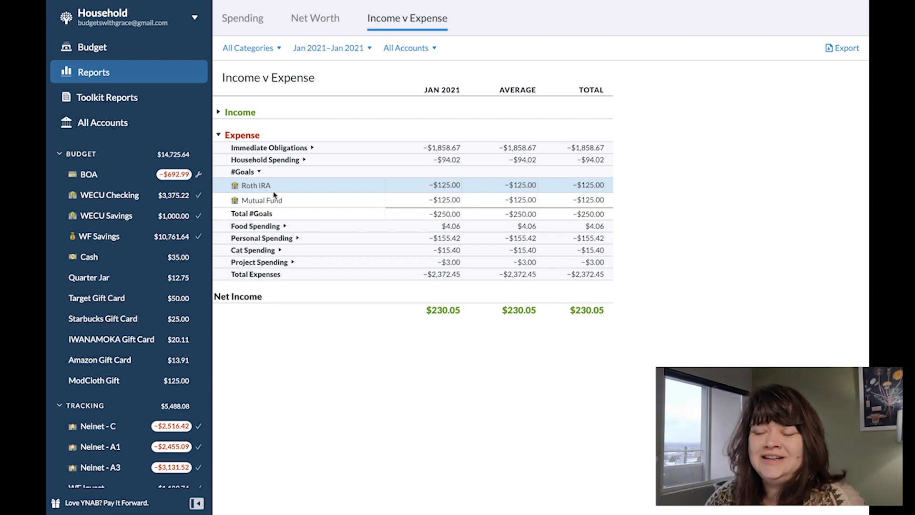
{"action": "left_click", "coordinate": [245, 148]}
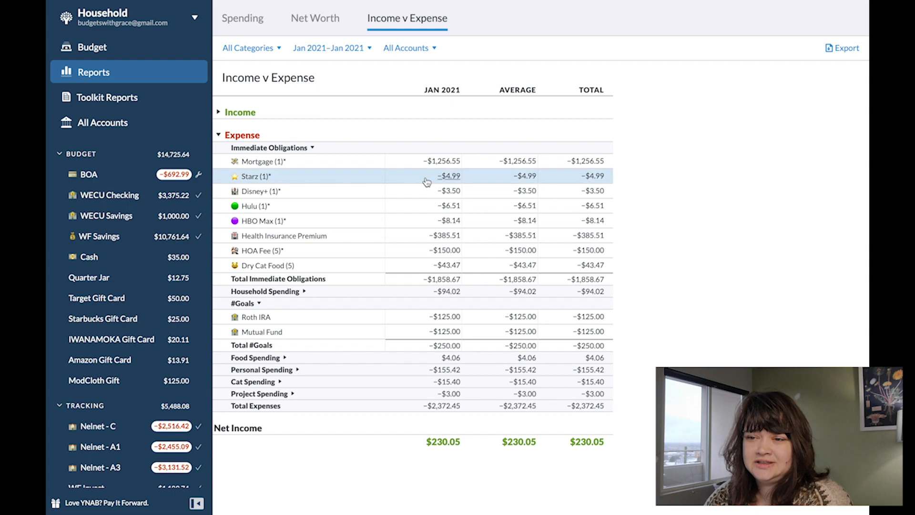
{"action": "left_click", "coordinate": [254, 149]}
{"action": "left_click", "coordinate": [254, 160]}
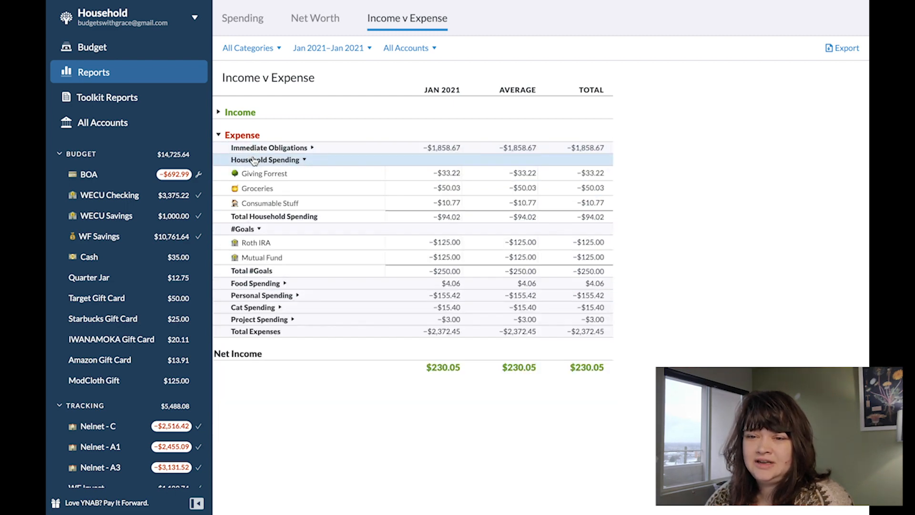
{"action": "left_click", "coordinate": [254, 160]}
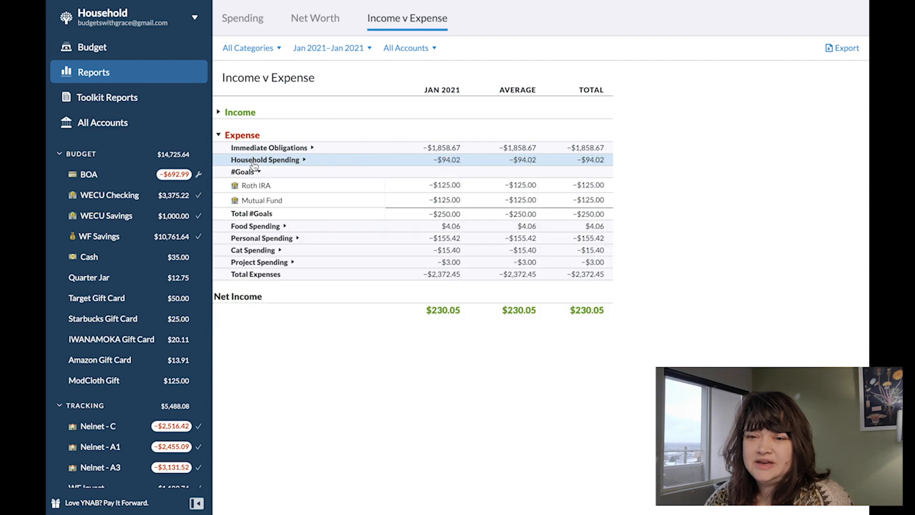
{"action": "left_click", "coordinate": [258, 227]}
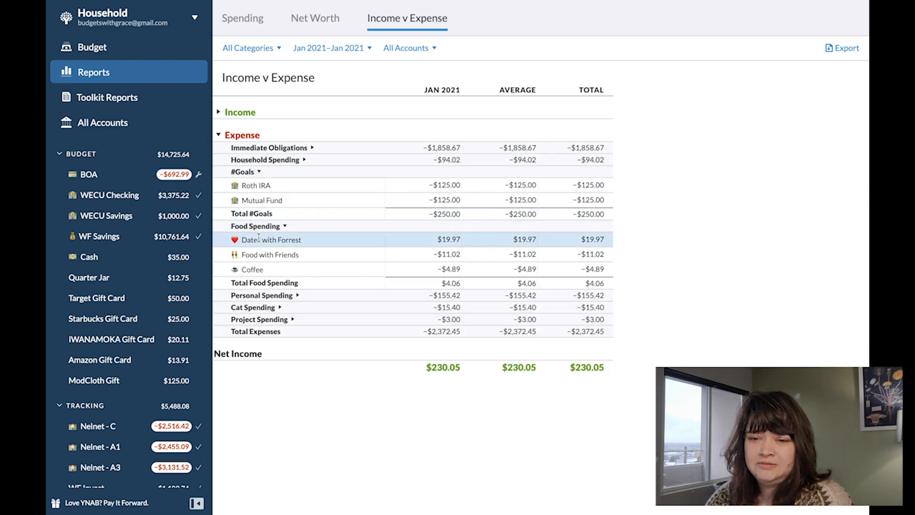
{"action": "left_click", "coordinate": [263, 295]}
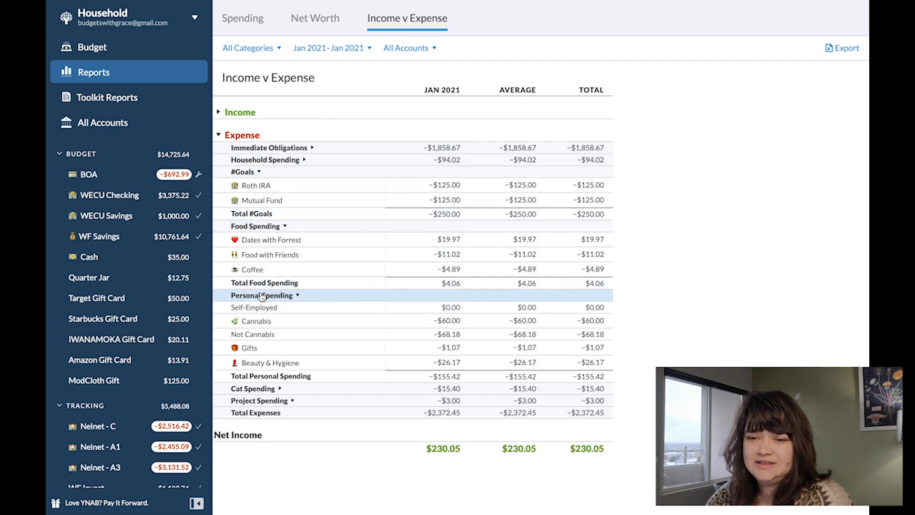
Step: Examine the January 2021 transactions behind Cat Spending and Craft Supplies in the Income v Expense report
{"action": "scroll", "coordinate": [261, 296], "scroll_direction": "down", "scroll_amount": 1}
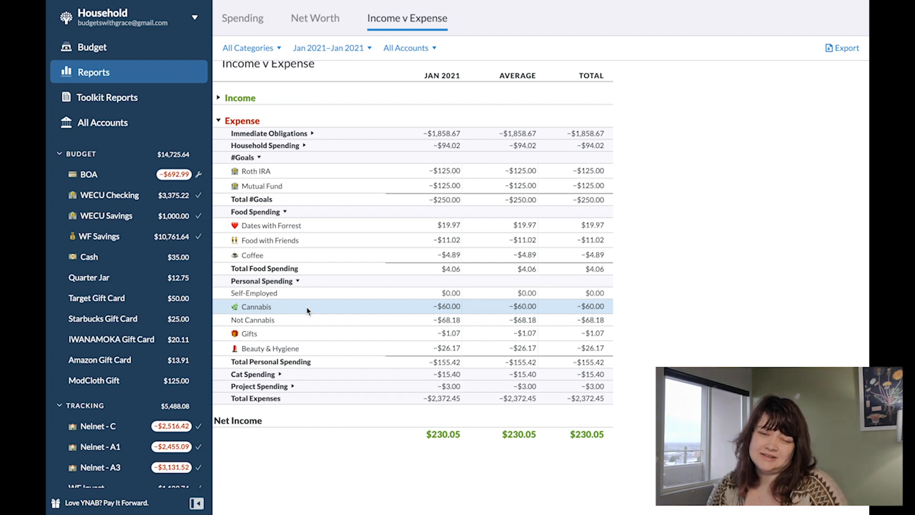
{"action": "left_click", "coordinate": [260, 374]}
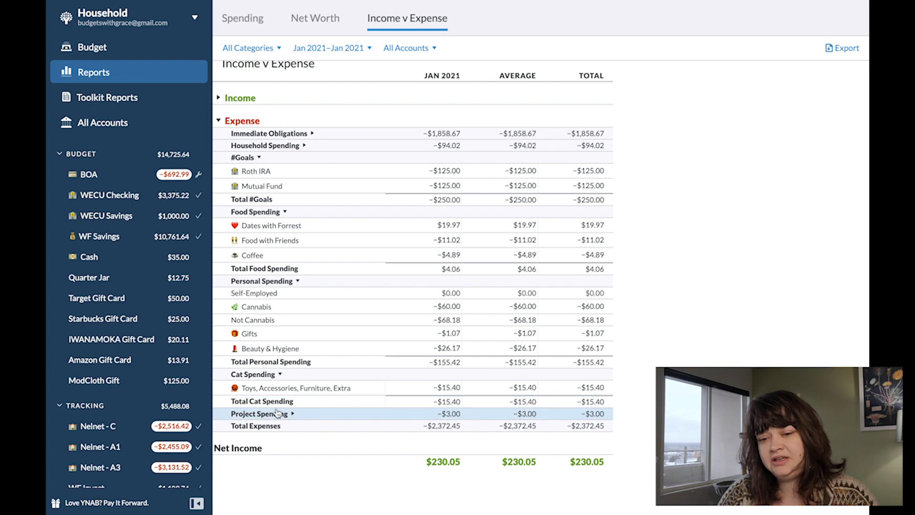
{"action": "left_click", "coordinate": [456, 406]}
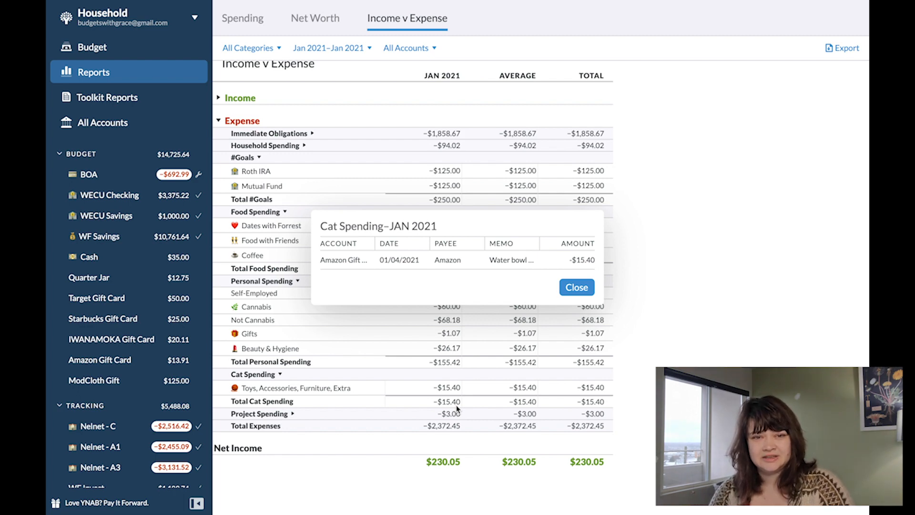
{"action": "left_click", "coordinate": [576, 287]}
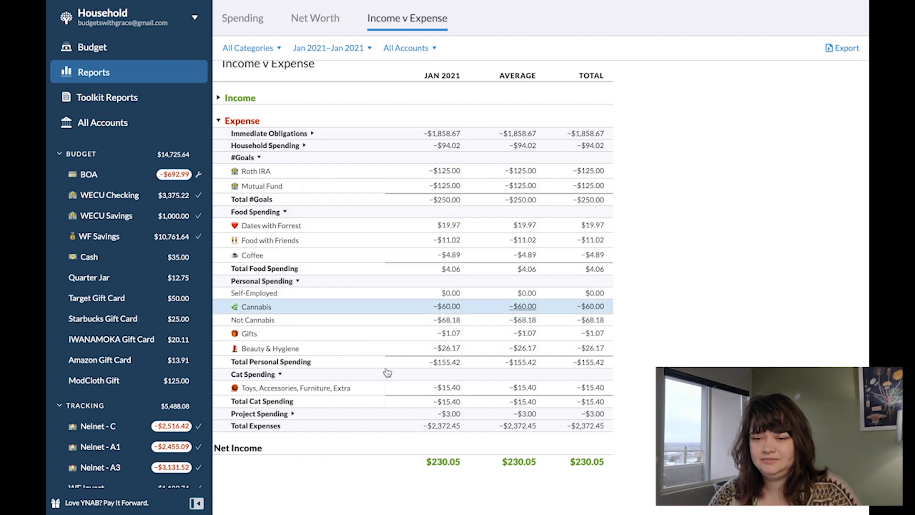
{"action": "left_click", "coordinate": [257, 413]}
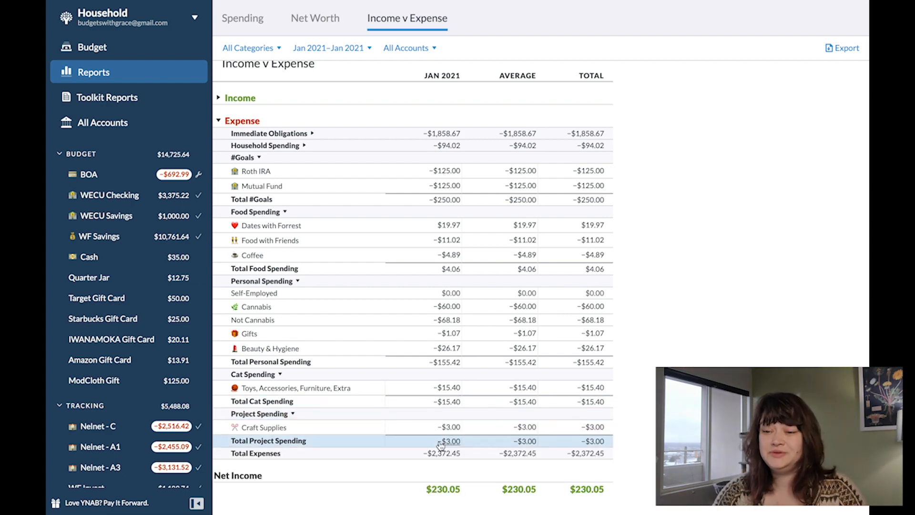
{"action": "left_click", "coordinate": [448, 427]}
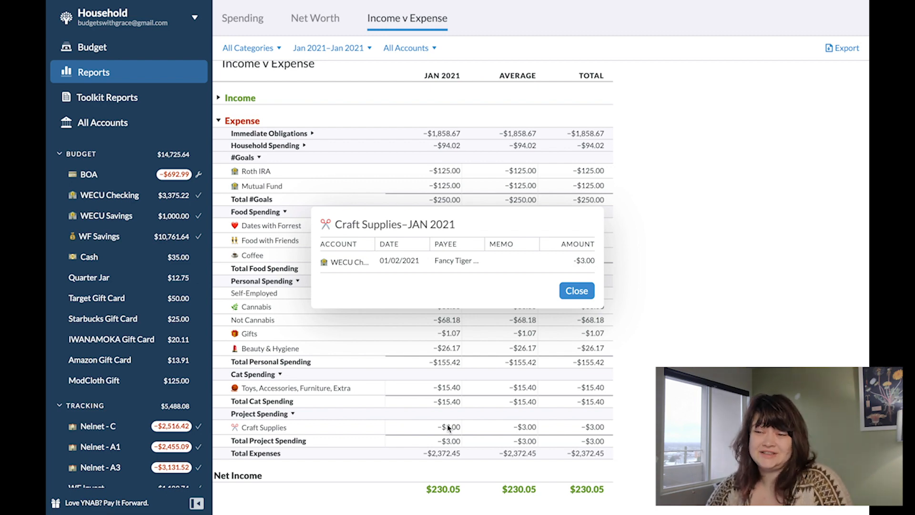
{"action": "left_click", "coordinate": [447, 425]}
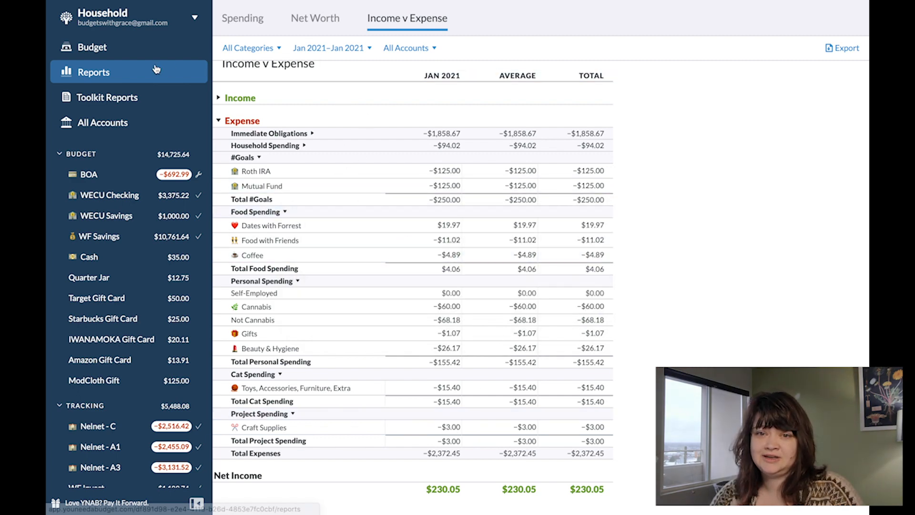
Step: Return to the January 2021 budget and collapse the True Expenses and Household Spending groups
{"action": "left_click", "coordinate": [109, 47]}
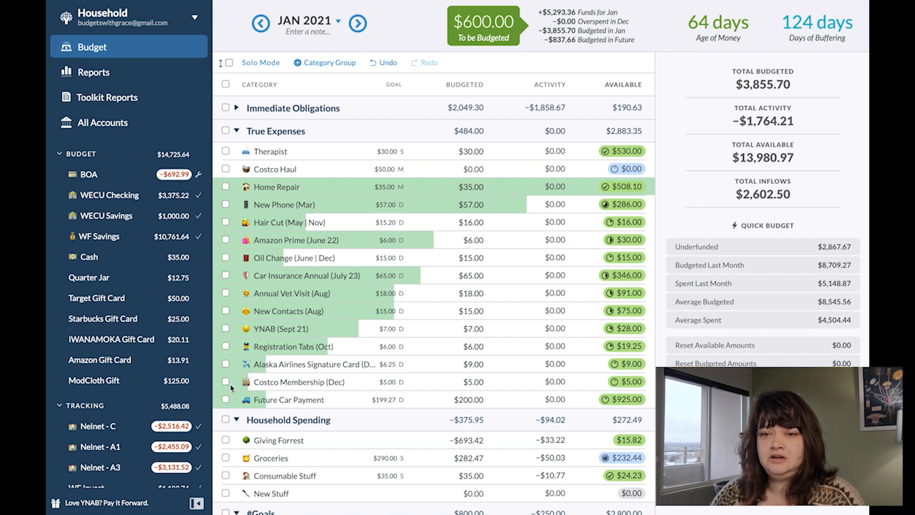
{"action": "left_click", "coordinate": [236, 132]}
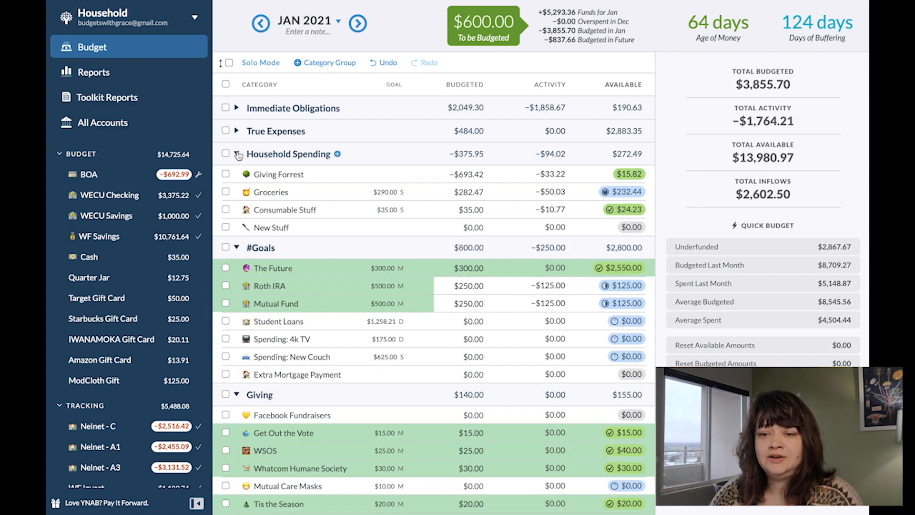
{"action": "left_click", "coordinate": [236, 154]}
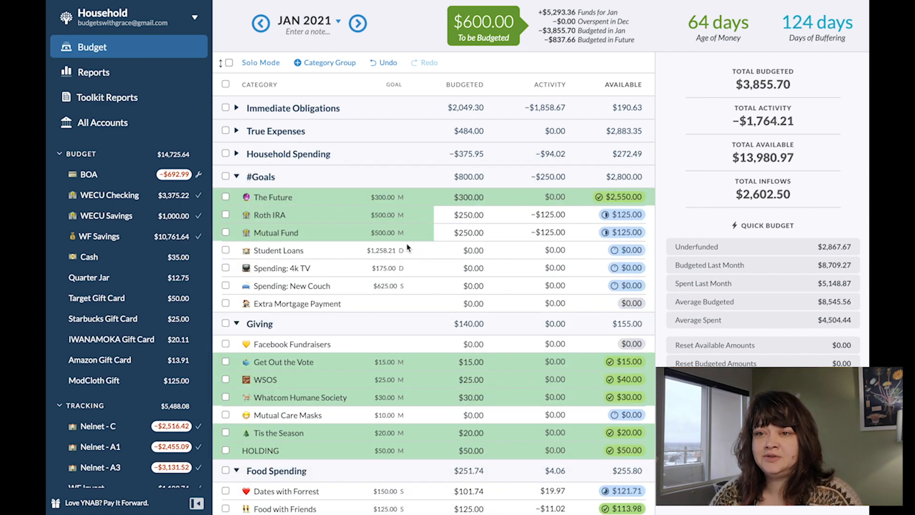
Step: Budget $117 for Student Loan Payment (6)* in February 2021, leaving no category selected
{"action": "left_click", "coordinate": [358, 24]}
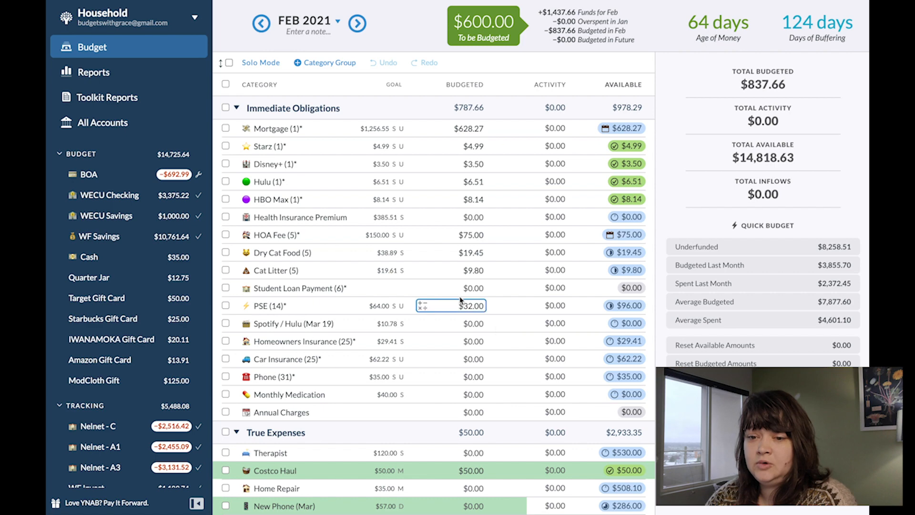
{"action": "left_click", "coordinate": [469, 287]}
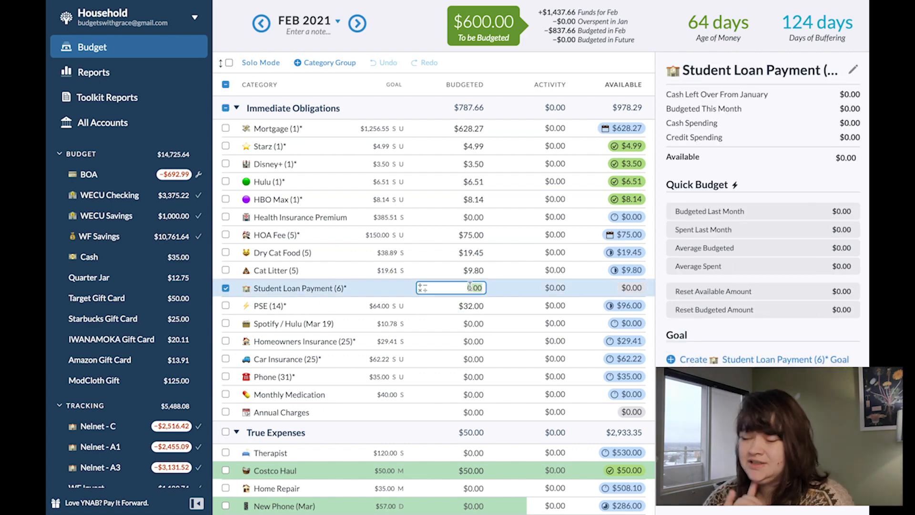
{"action": "type", "text": "1"}
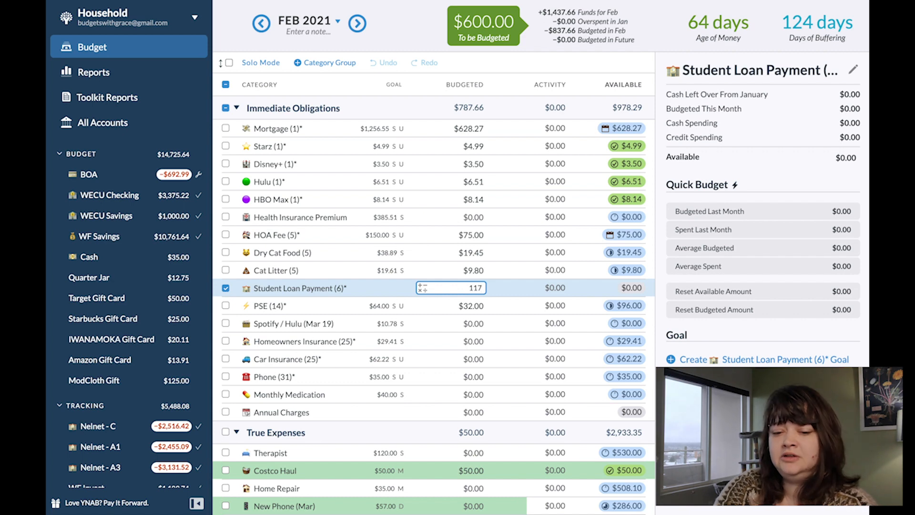
{"action": "type", "text": "17"}
{"action": "key", "text": "Return"}
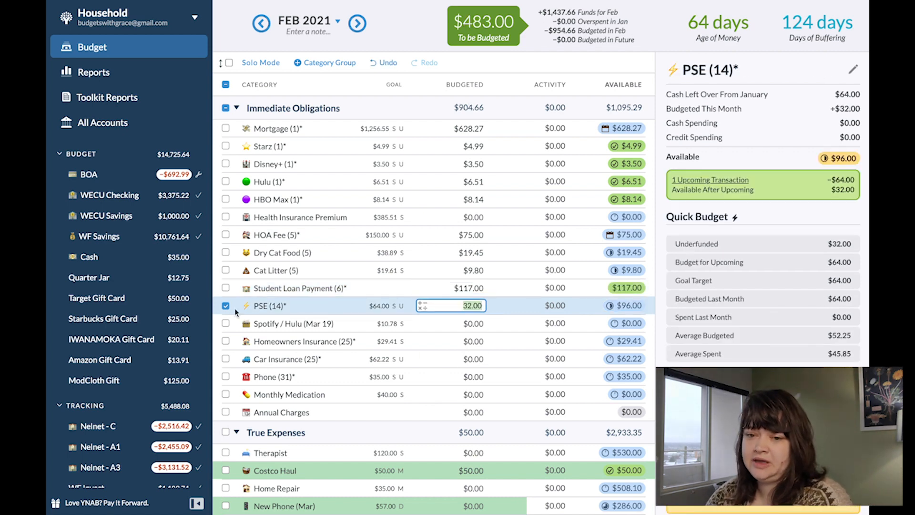
{"action": "left_click", "coordinate": [225, 305]}
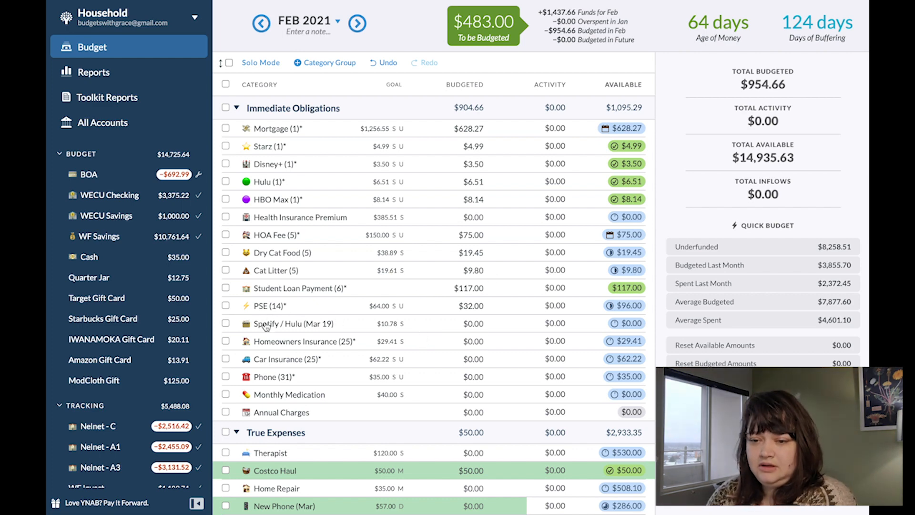
Step: Collapse the Immediate Obligations group and compare the True Expenses budgets for January and February 2021
{"action": "left_click", "coordinate": [236, 108]}
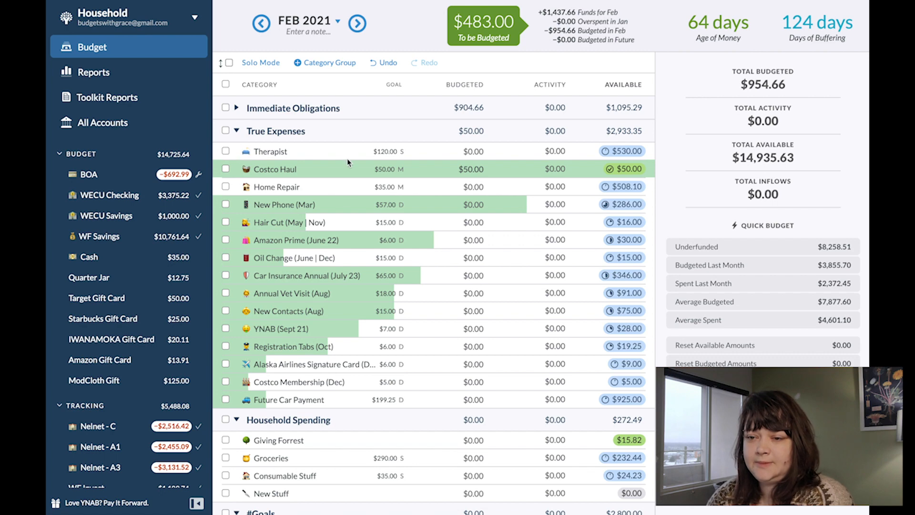
{"action": "left_click", "coordinate": [261, 23]}
{"action": "left_click", "coordinate": [357, 23]}
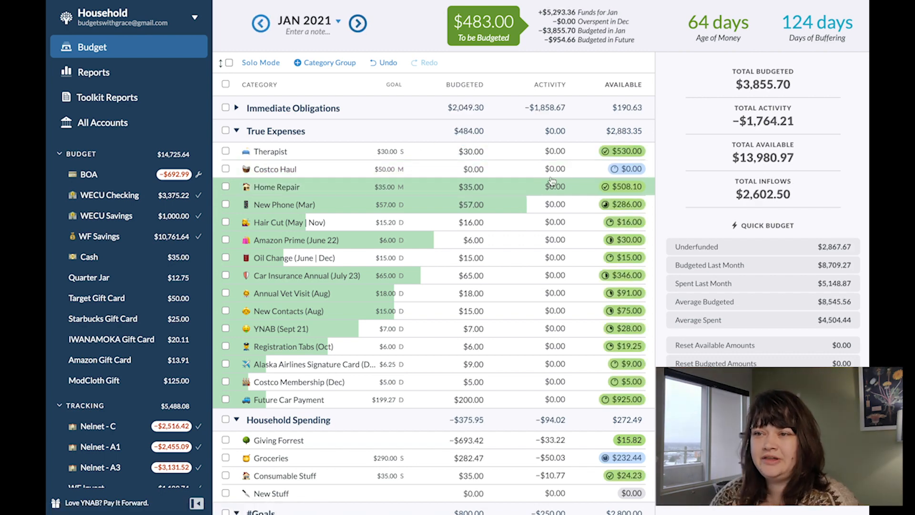
{"action": "left_click", "coordinate": [475, 187]}
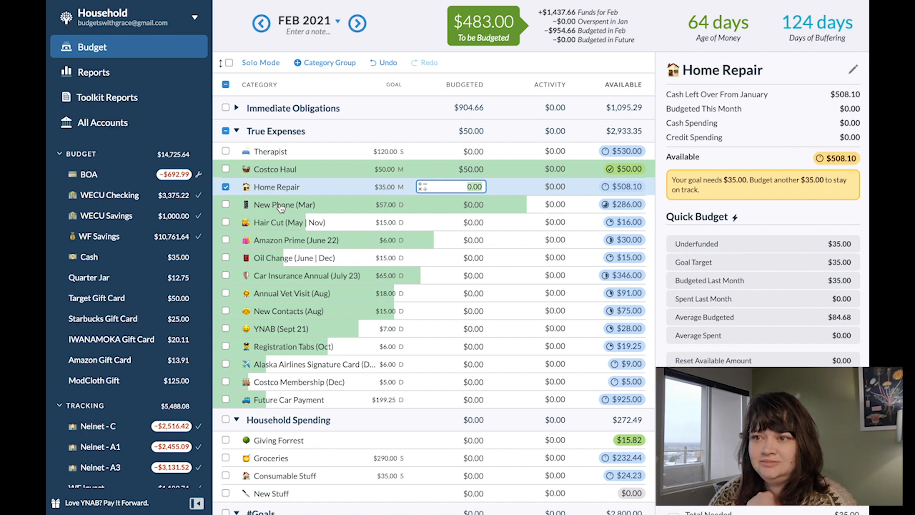
{"action": "left_click", "coordinate": [261, 23]}
{"action": "left_click", "coordinate": [474, 215]}
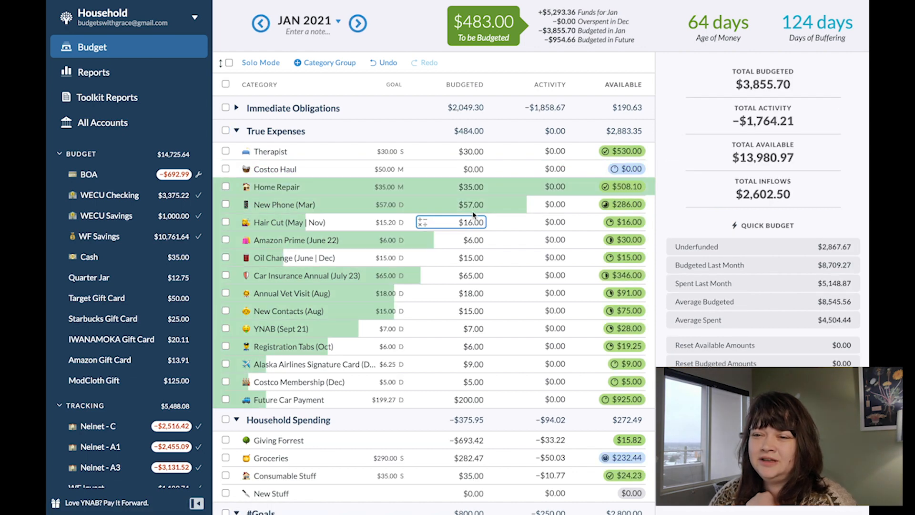
Step: Add $60 to the Therapist budget in January 2021, leaving no category selected
{"action": "left_click", "coordinate": [474, 151]}
{"action": "type", "text": "+60"}
{"action": "key", "text": "Return"}
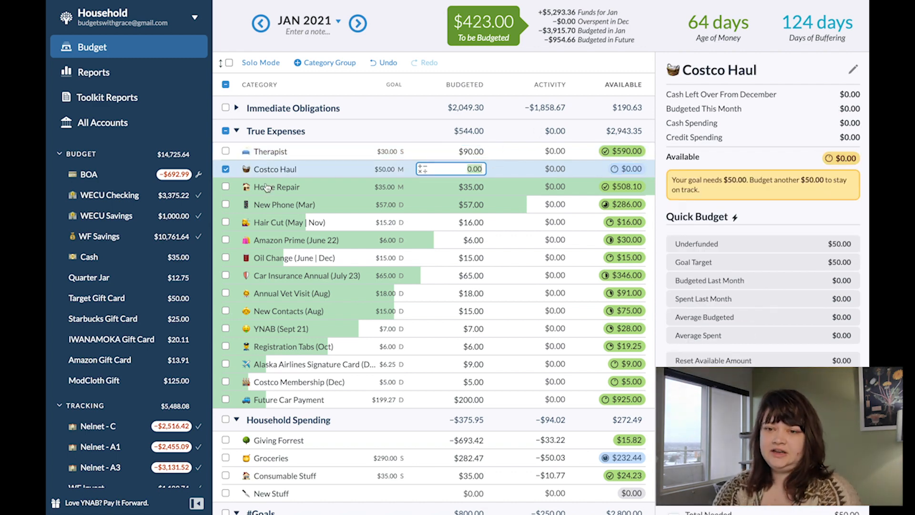
{"action": "left_click", "coordinate": [227, 170]}
{"action": "left_click", "coordinate": [424, 153]}
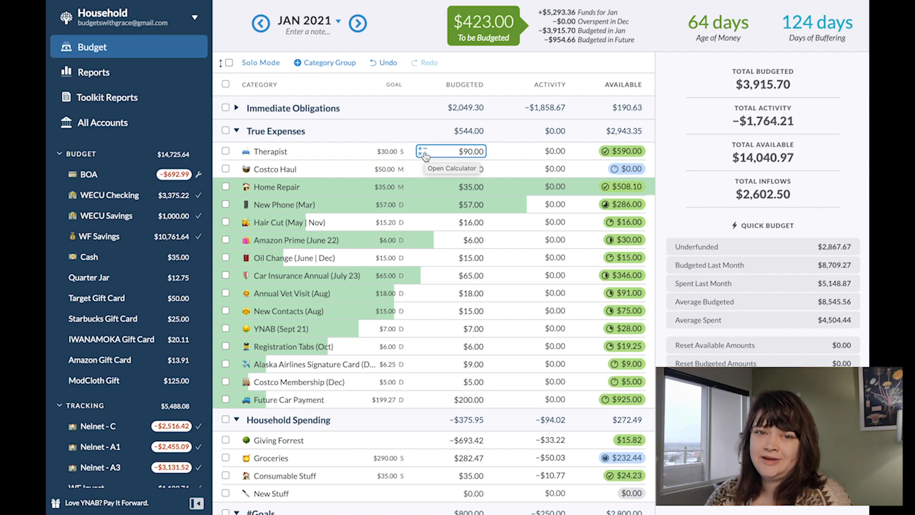
Step: Budget $90 for Therapist and $35 for Home Repair in February 2021
{"action": "left_click", "coordinate": [358, 28]}
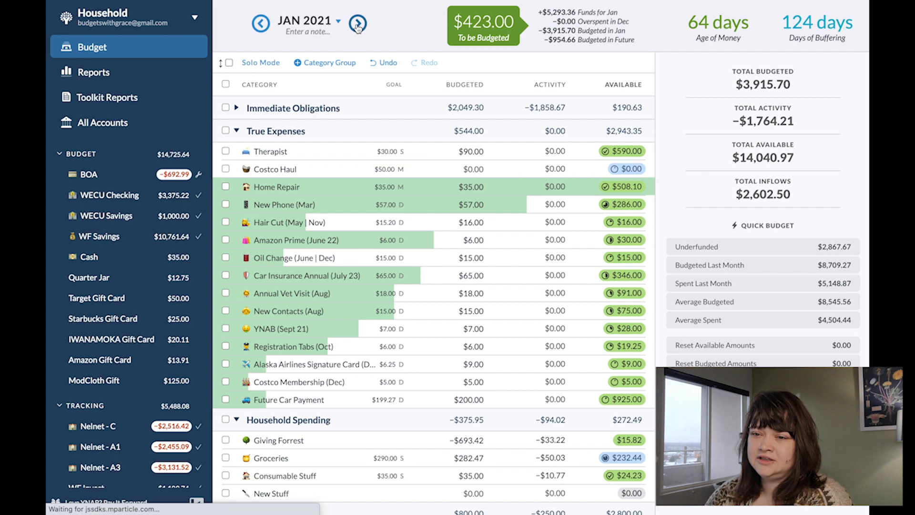
{"action": "left_click", "coordinate": [470, 148]}
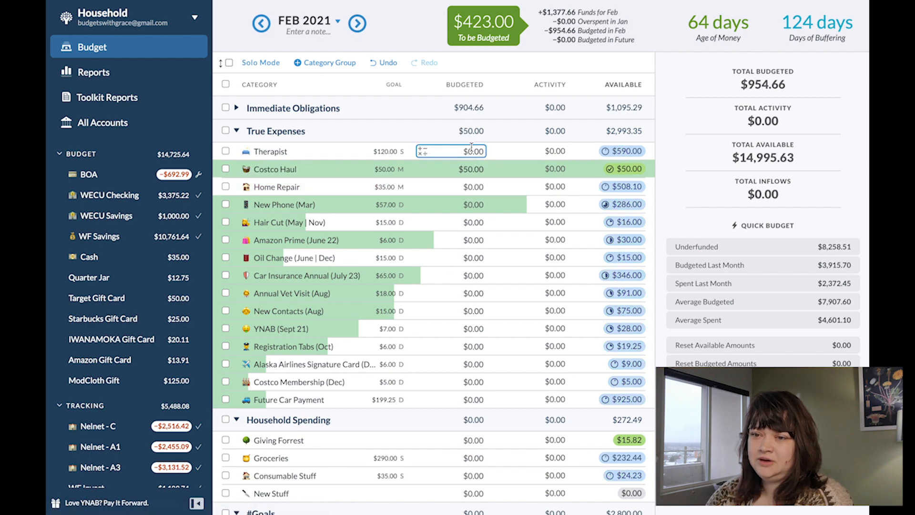
{"action": "type", "text": "90"}
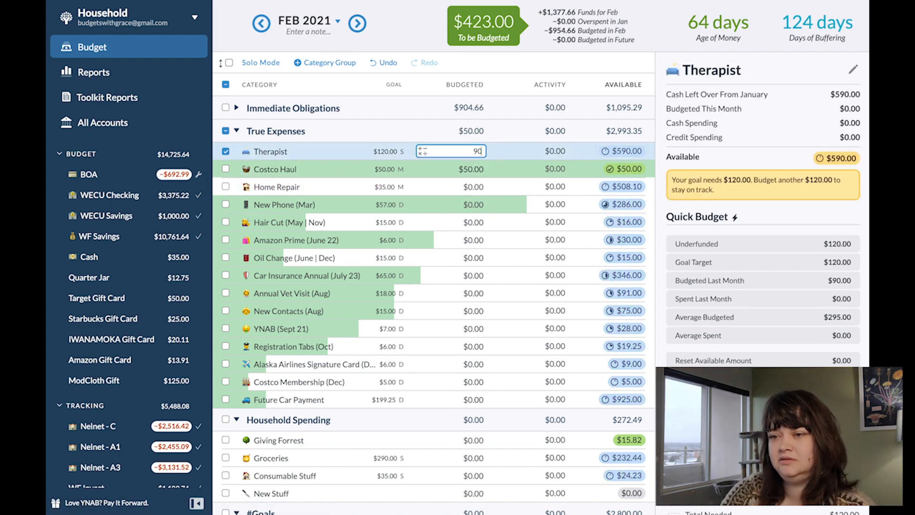
{"action": "key", "text": "Return"}
{"action": "key", "text": "Return"}
{"action": "type", "text": "35"}
{"action": "key", "text": "Return"}
Step: Budget $75 for Groceries and $15 for Consumable Stuff in the February 2021 Household Spending group
{"action": "scroll", "coordinate": [476, 221], "scroll_direction": "down", "scroll_amount": 5}
{"action": "left_click", "coordinate": [471, 246]}
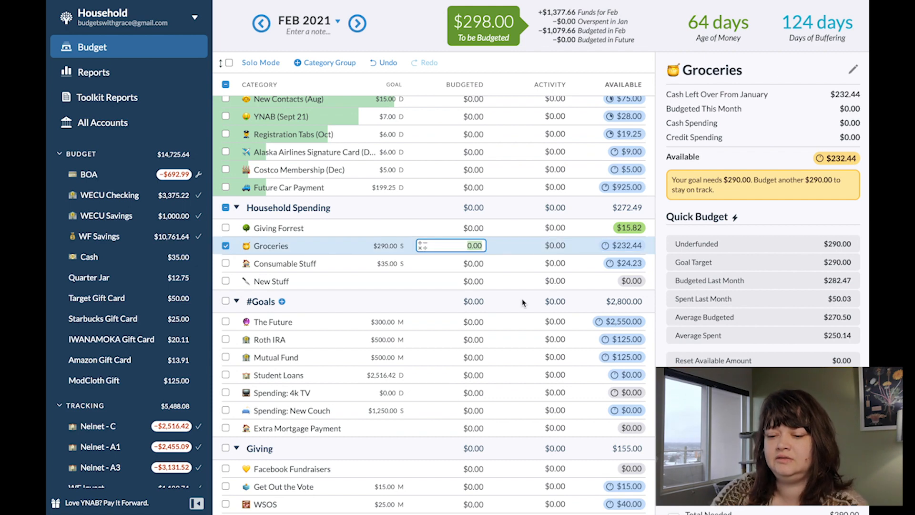
{"action": "type", "text": "75"}
{"action": "key", "text": "Return"}
{"action": "type", "text": "15"}
{"action": "key", "text": "Return"}
Step: Add a new category named Spring to the Giving group
{"action": "key", "text": "Return"}
{"action": "key", "text": "Return"}
{"action": "key", "text": "Return"}
{"action": "key", "text": "Return"}
{"action": "key", "text": "Return"}
{"action": "key", "text": "Return"}
{"action": "key", "text": "Return"}
{"action": "key", "text": "Return"}
{"action": "key", "text": "Return"}
{"action": "key", "text": "Return"}
{"action": "key", "text": "Return"}
{"action": "key", "text": "Return"}
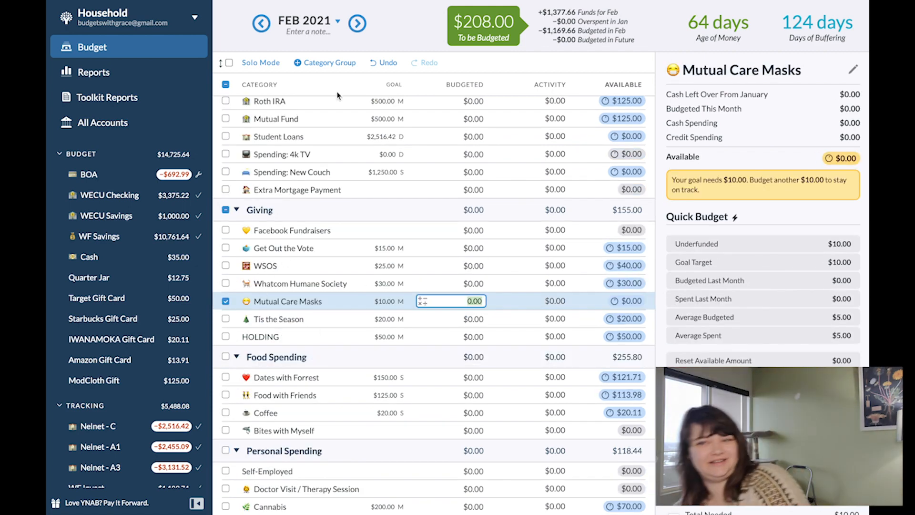
{"action": "mouse_move", "coordinate": [279, 214]}
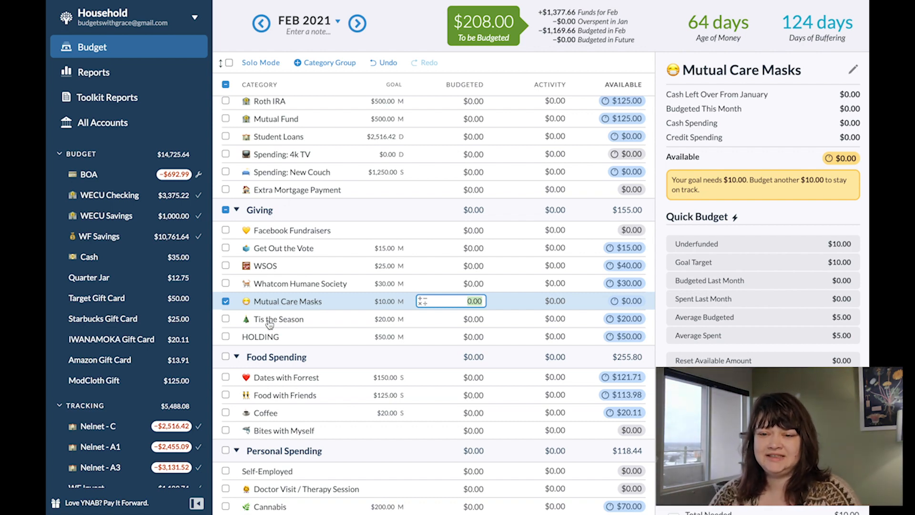
{"action": "left_click", "coordinate": [281, 211]}
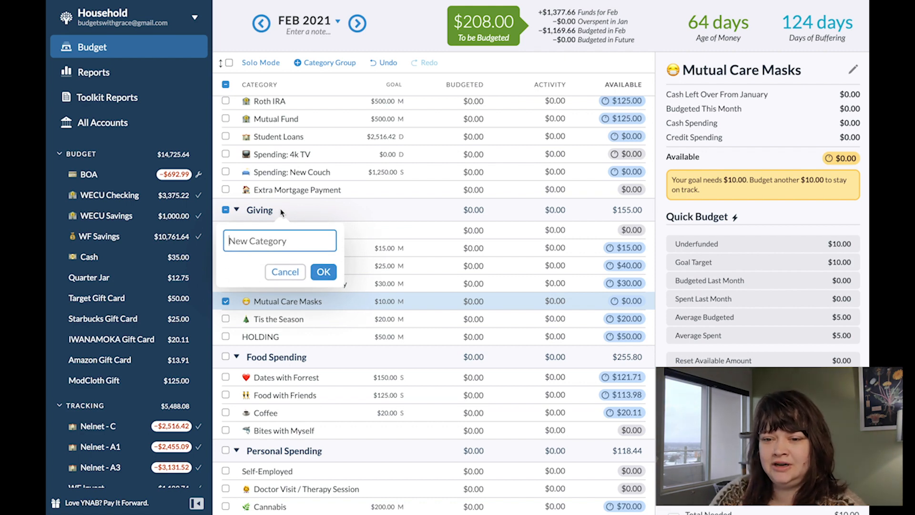
{"action": "type", "text": "Spring"}
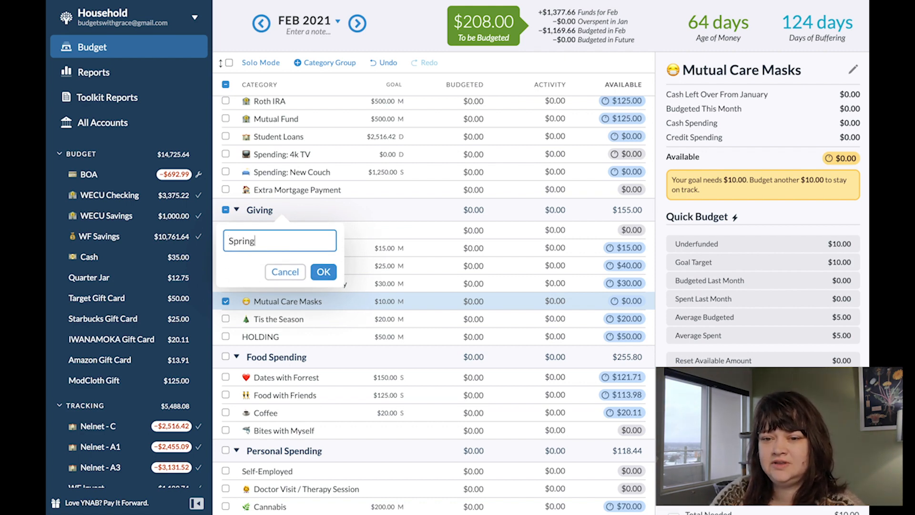
{"action": "key", "text": "Return"}
Step: Add two more categories named Summer and Fall to the Giving group
{"action": "left_click", "coordinate": [280, 210]}
{"action": "type", "text": "Fall"}
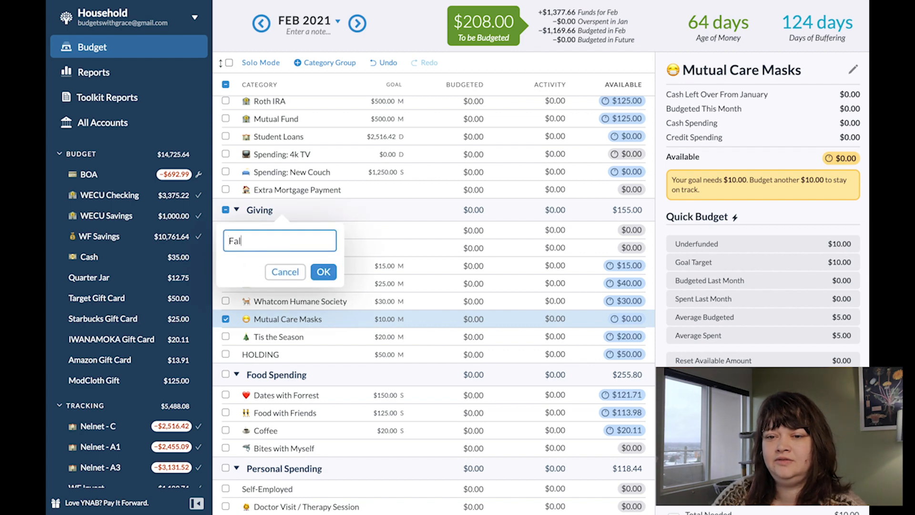
{"action": "key", "text": "BackSpace"}
{"action": "key", "text": "BackSpace"}
{"action": "key", "text": "BackSpace"}
{"action": "type", "text": "Summer"}
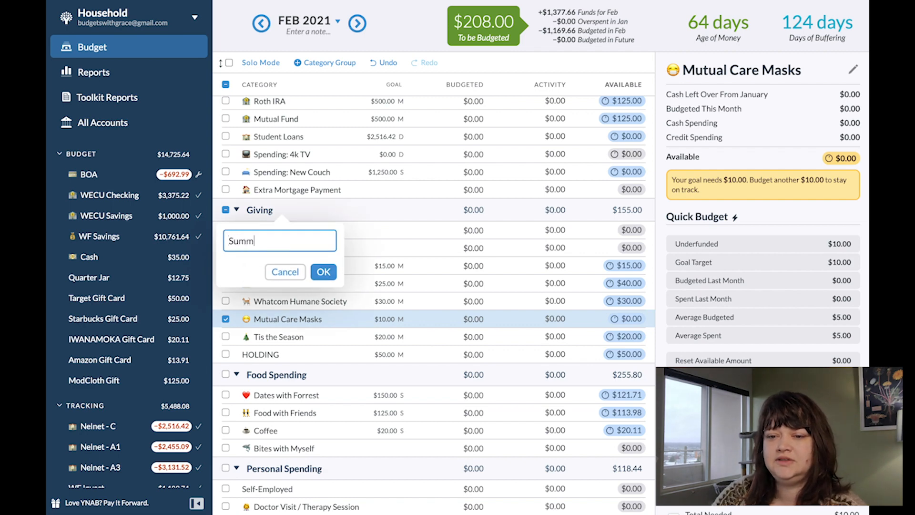
{"action": "key", "text": "Return"}
{"action": "left_click", "coordinate": [280, 210]}
{"action": "type", "text": "Fall"}
{"action": "key", "text": "Return"}
Step: Reorder the Giving group so that Spring, Summer and Fall sit between Tis the Season and HOLDING
{"action": "left_click_drag", "start_coordinate": [272, 267], "coordinate": [273, 397]}
{"action": "left_click_drag", "start_coordinate": [271, 249], "coordinate": [273, 398]}
{"action": "left_click_drag", "start_coordinate": [258, 230], "coordinate": [292, 397]}
Step: Fund the underfunded amounts for Get Out the Vote, WSOS, Whatcom Humane Society, Mutual Care Masks, Tis the Season and HOLDING, and clear the selection
{"action": "left_click", "coordinate": [226, 248]}
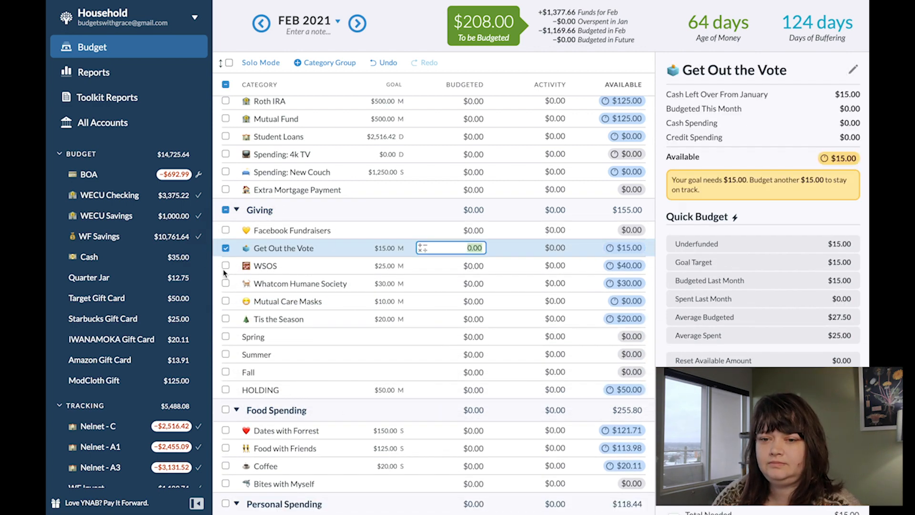
{"action": "left_click", "coordinate": [225, 265]}
{"action": "left_click", "coordinate": [225, 283]}
{"action": "left_click", "coordinate": [225, 302]}
{"action": "left_click", "coordinate": [226, 319]}
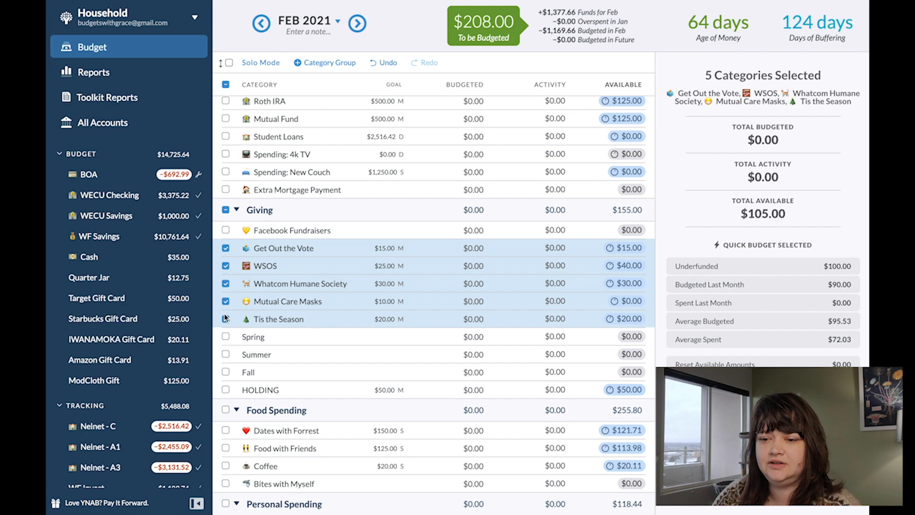
{"action": "left_click", "coordinate": [226, 390]}
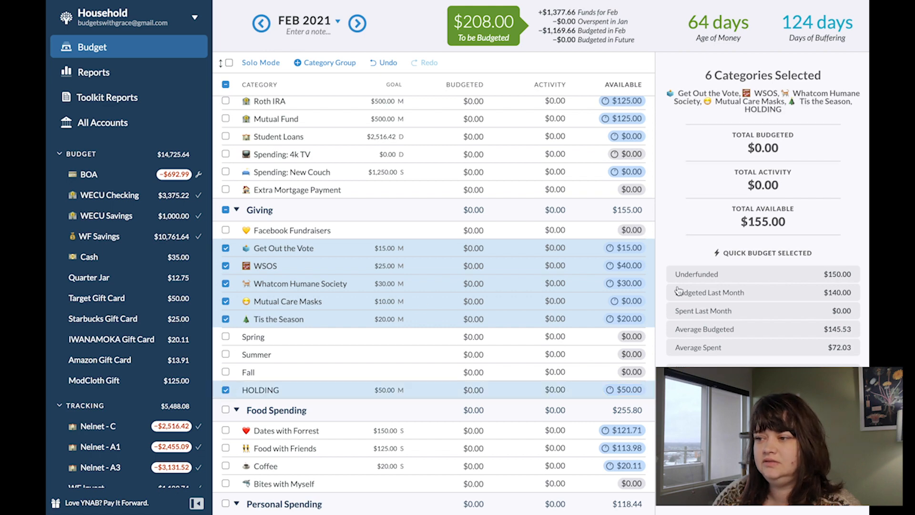
{"action": "left_click", "coordinate": [699, 274]}
{"action": "left_click", "coordinate": [226, 210]}
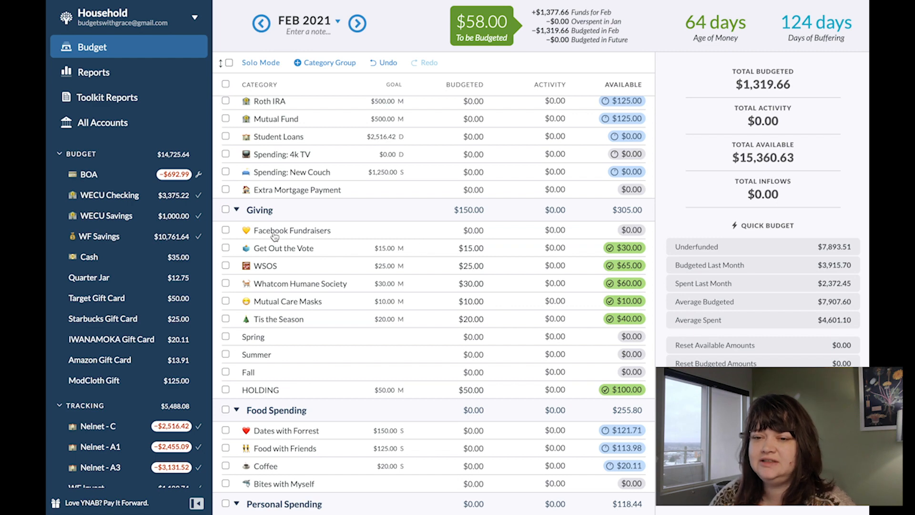
Step: Move $30 from Get Out the Vote to the Summer category in Giving
{"action": "left_click", "coordinate": [459, 247]}
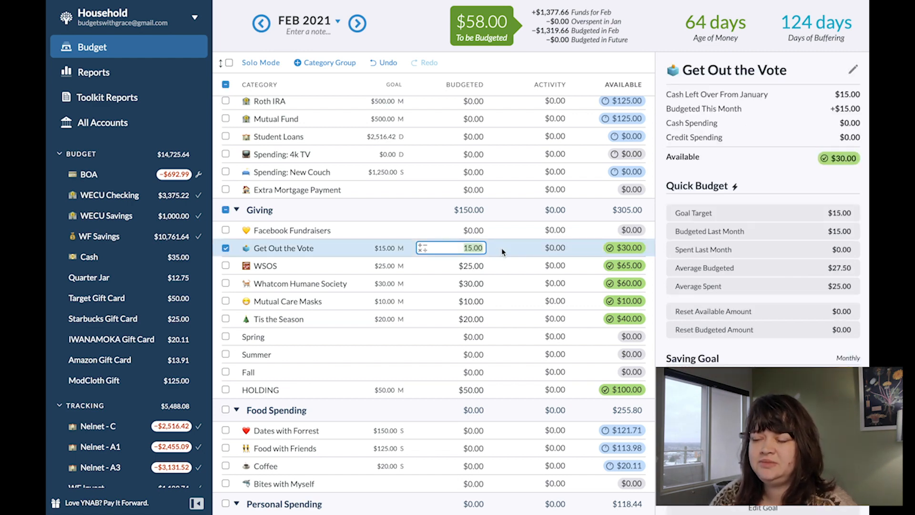
{"action": "left_click", "coordinate": [626, 248]}
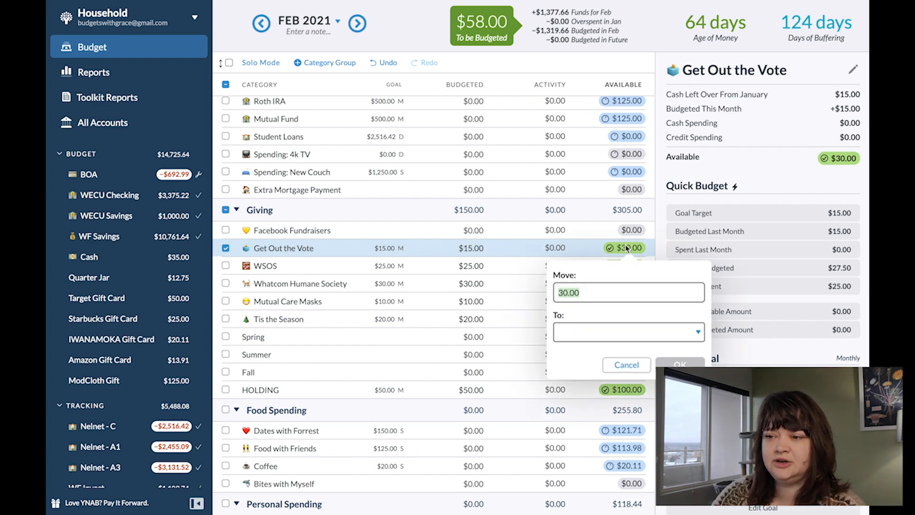
{"action": "key", "text": "Tab"}
{"action": "type", "text": "summer"}
{"action": "key", "text": "Return"}
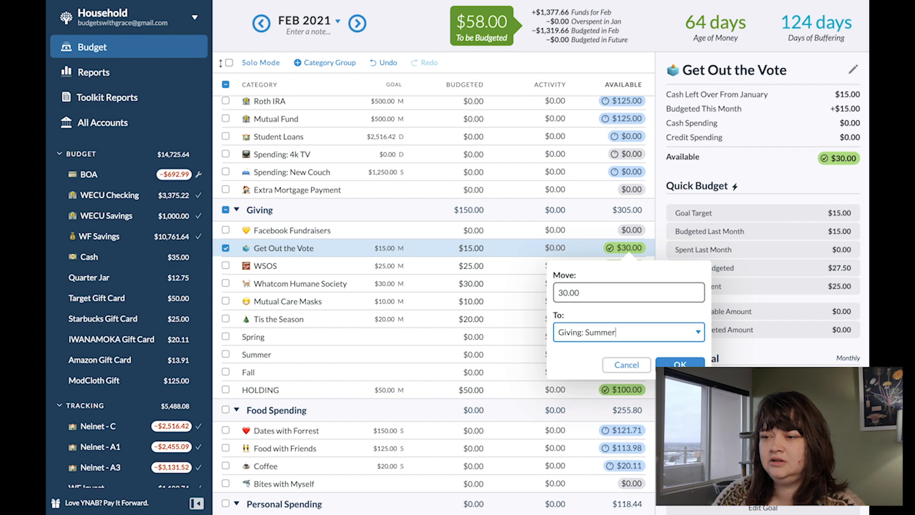
{"action": "key", "text": "Return"}
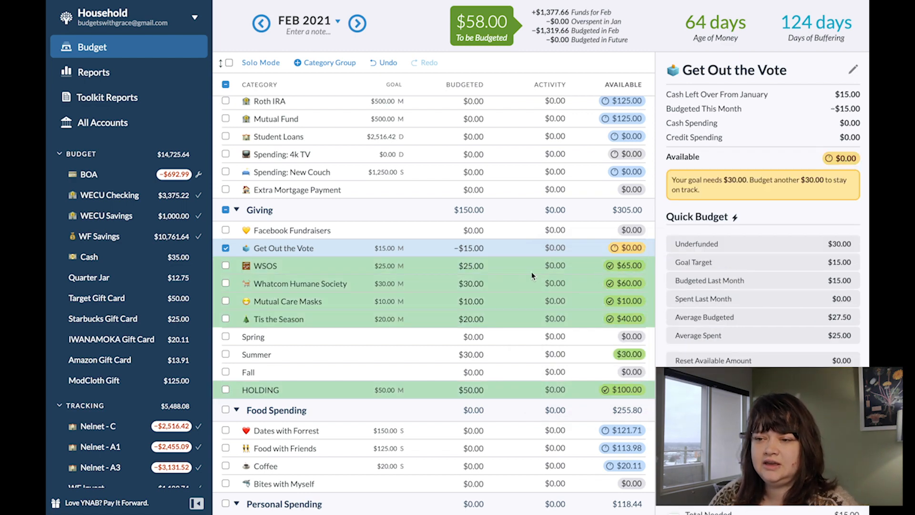
Step: Move $65 from WSOS to Spring and place the Tis the Season category below Fall
{"action": "left_click", "coordinate": [626, 270]}
{"action": "key", "text": "Tab"}
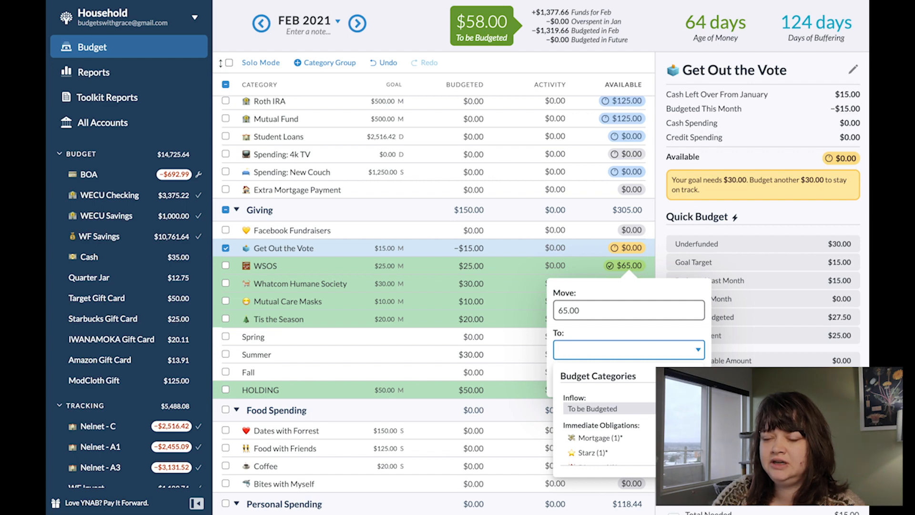
{"action": "type", "text": "spr"}
{"action": "key", "text": "Return"}
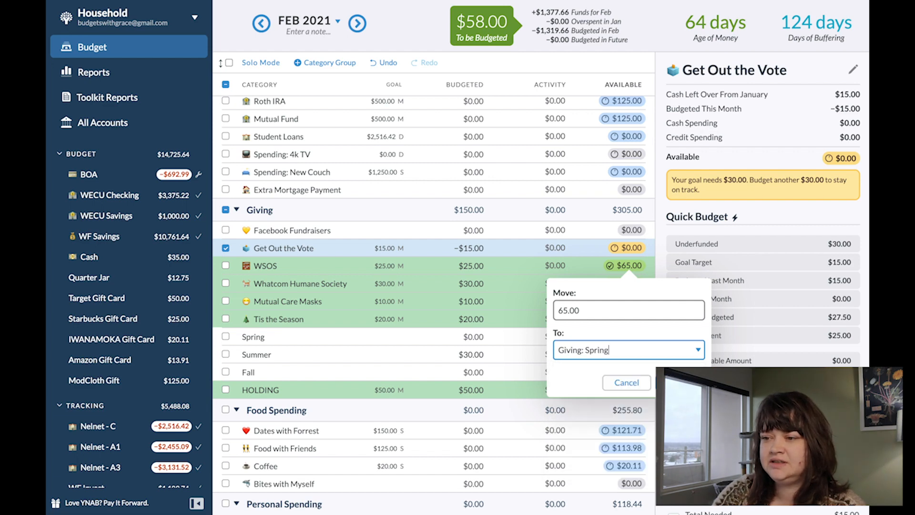
{"action": "key", "text": "Return"}
{"action": "left_click_drag", "start_coordinate": [584, 320], "coordinate": [313, 375]}
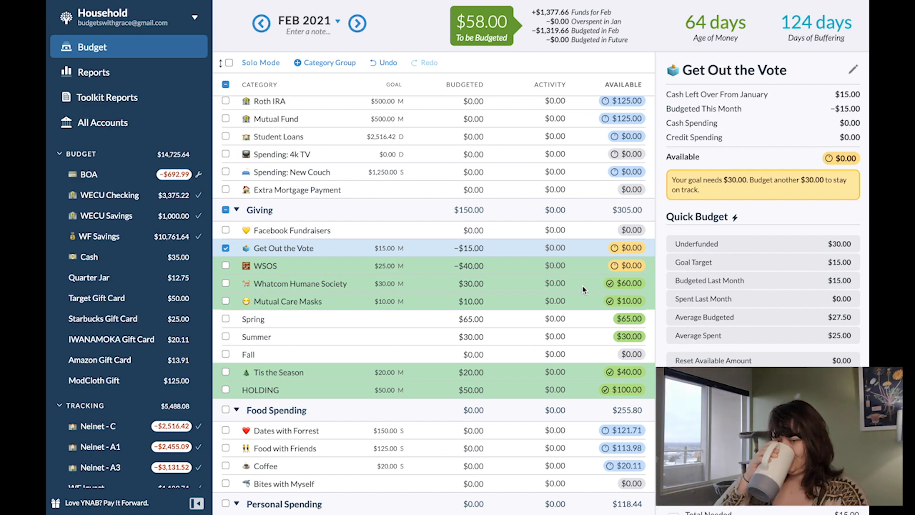
Step: Clear the February 2021 budgeted amount for HOLDING and collapse the Giving group
{"action": "left_click", "coordinate": [472, 389]}
{"action": "key", "text": "BackSpace"}
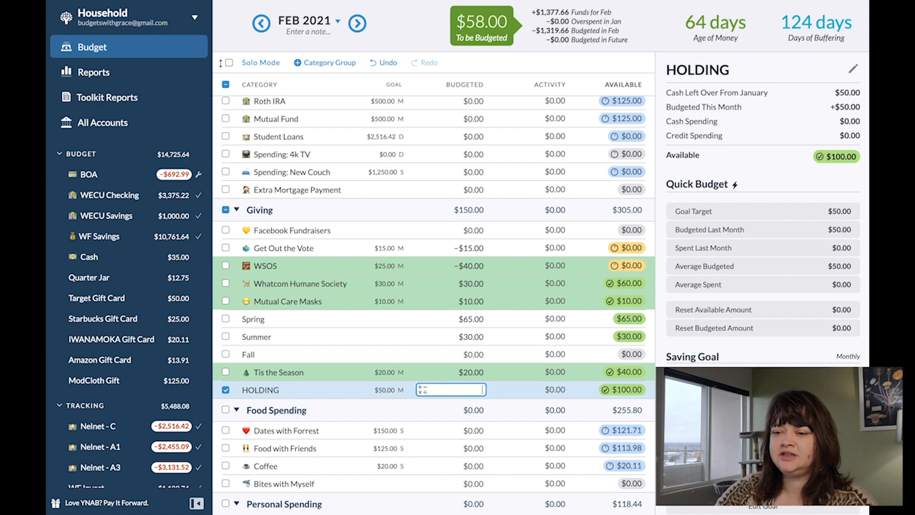
{"action": "key", "text": "Return"}
{"action": "left_click", "coordinate": [226, 390]}
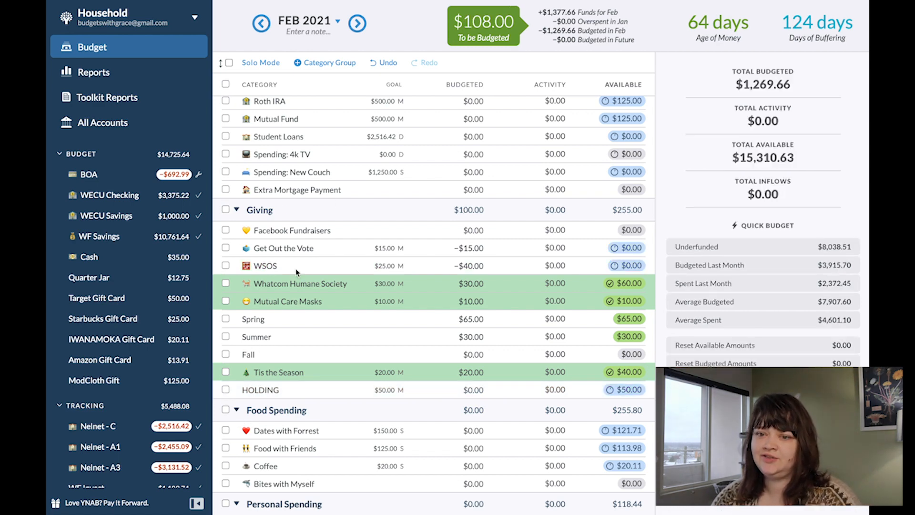
{"action": "left_click", "coordinate": [236, 210]}
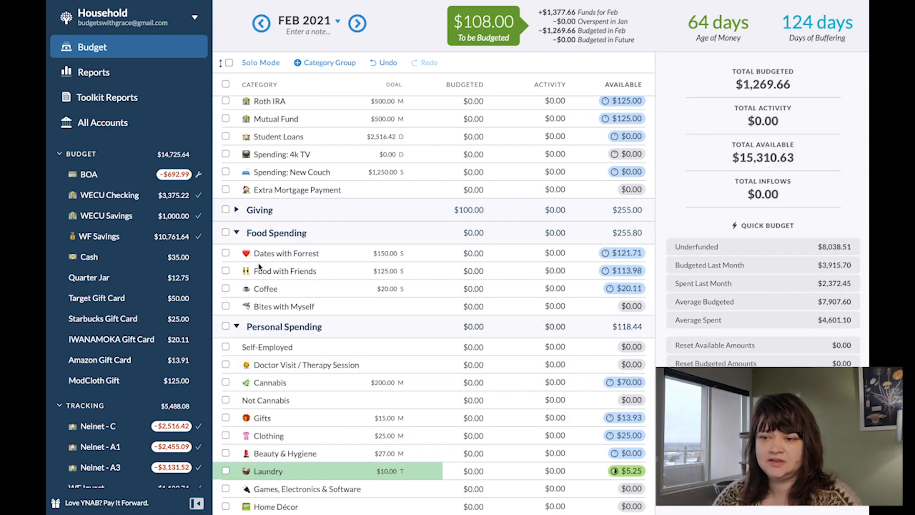
Step: Budget $25 each for the dates and Food with Friends categories and $10 for Coffee in Food Spending
{"action": "left_click", "coordinate": [475, 253]}
{"action": "type", "text": "25"}
{"action": "key", "text": "Return"}
{"action": "type", "text": "25"}
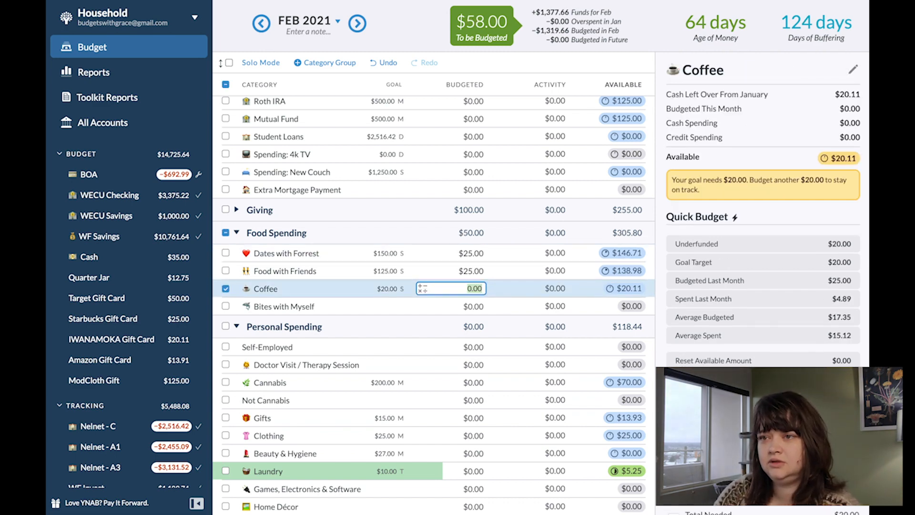
{"action": "key", "text": "Return"}
{"action": "type", "text": "10"}
{"action": "key", "text": "Return"}
Step: Budget $5 for the Toys, Accessories, Furniture, Extra category in Cat Spending
{"action": "scroll", "coordinate": [502, 293], "scroll_direction": "down", "scroll_amount": 8}
{"action": "scroll", "coordinate": [480, 269], "scroll_direction": "down", "scroll_amount": 5}
{"action": "left_click", "coordinate": [471, 351]}
{"action": "type", "text": "5"}
{"action": "left_click", "coordinate": [474, 392]}
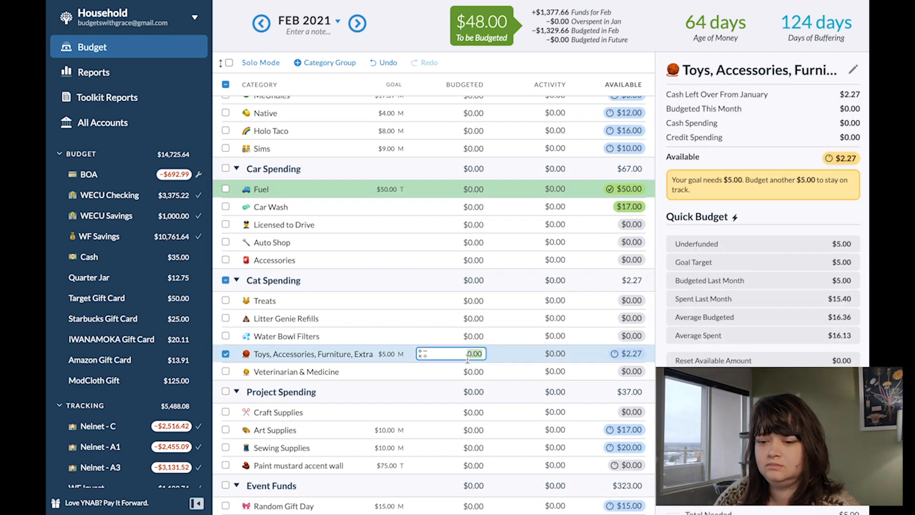
{"action": "scroll", "coordinate": [475, 419], "scroll_direction": "down", "scroll_amount": 5}
{"action": "scroll", "coordinate": [476, 425], "scroll_direction": "up", "scroll_amount": 10}
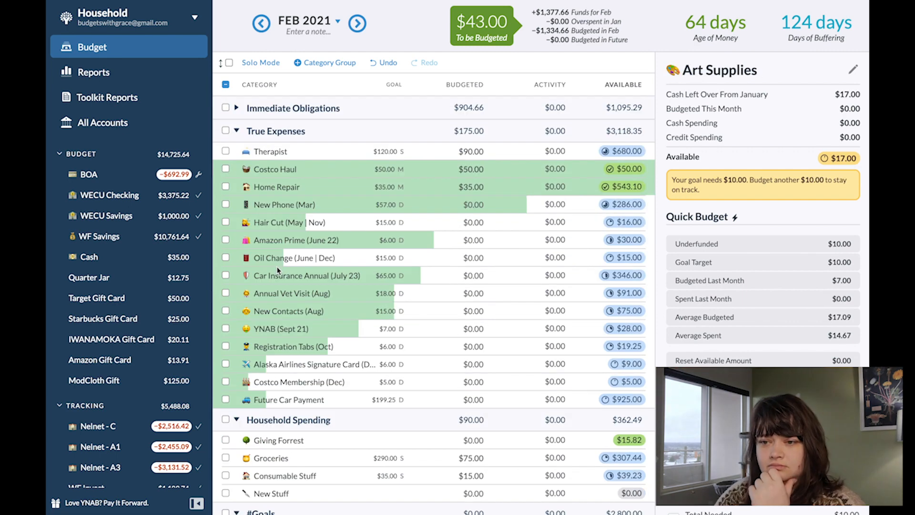
{"action": "left_click", "coordinate": [225, 257]}
{"action": "left_click", "coordinate": [226, 222]}
{"action": "left_click", "coordinate": [225, 239]}
{"action": "left_click", "coordinate": [225, 240]}
{"action": "scroll", "coordinate": [378, 194], "scroll_direction": "down", "scroll_amount": 12}
{"action": "scroll", "coordinate": [377, 195], "scroll_direction": "up", "scroll_amount": 12}
{"action": "left_click", "coordinate": [226, 85]}
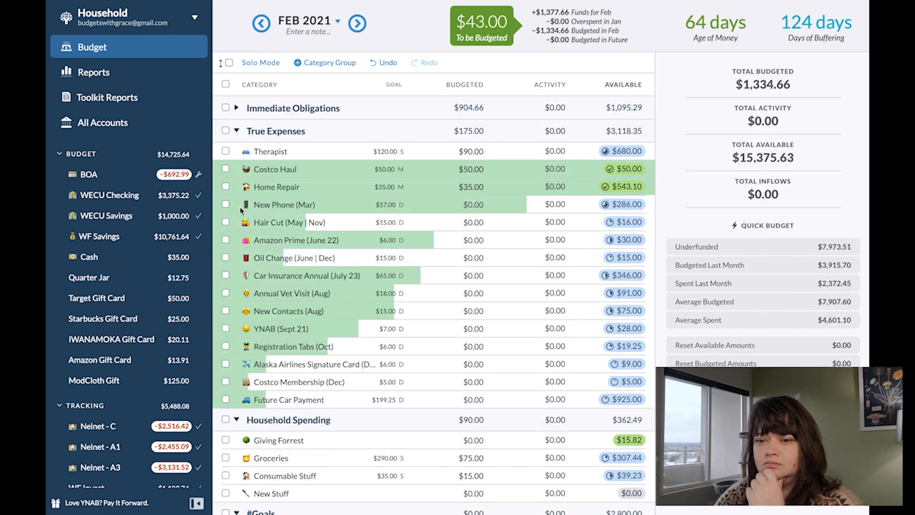
Step: Budget the underfunded amounts for Hair Cut, Amazon Prime, Oil Change and YNAB in True Expenses, and clear the selection
{"action": "left_click", "coordinate": [225, 222]}
{"action": "left_click", "coordinate": [225, 240]}
{"action": "left_click", "coordinate": [226, 258]}
{"action": "left_click", "coordinate": [226, 364]}
{"action": "left_click", "coordinate": [225, 364]}
{"action": "left_click", "coordinate": [225, 328]}
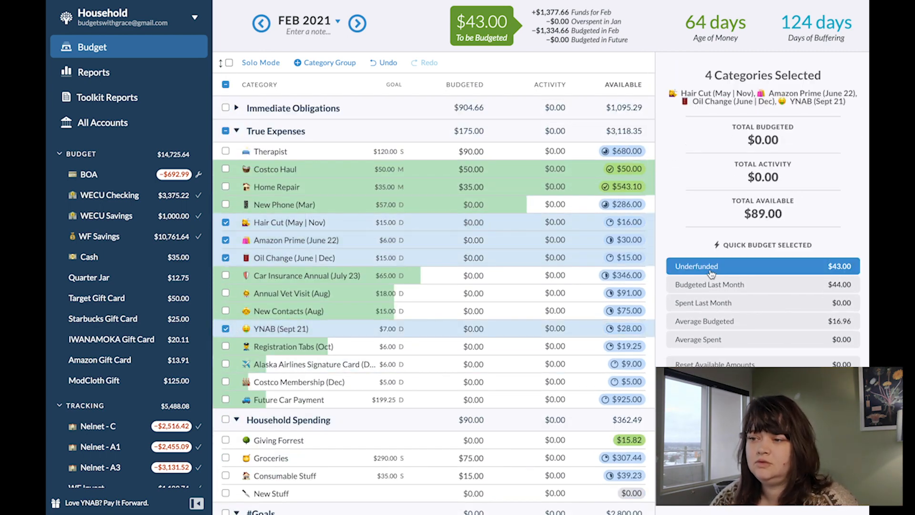
{"action": "left_click", "coordinate": [706, 266]}
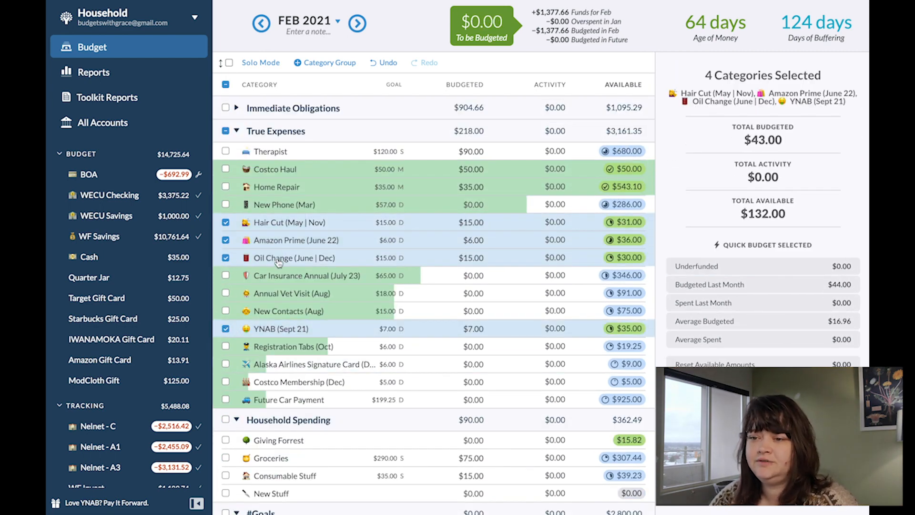
{"action": "left_click", "coordinate": [226, 130]}
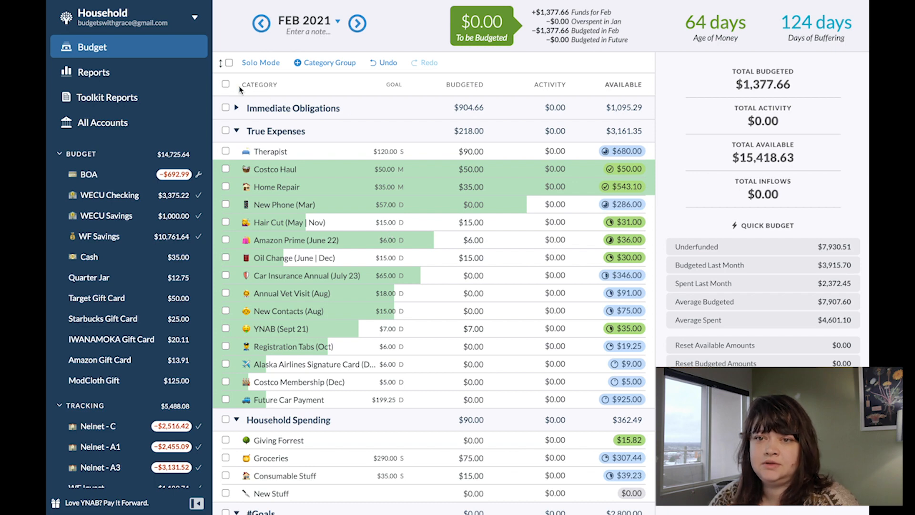
Step: Select all budget categories and review their combined totals and the individual Immediate Obligations amounts
{"action": "left_click", "coordinate": [226, 84]}
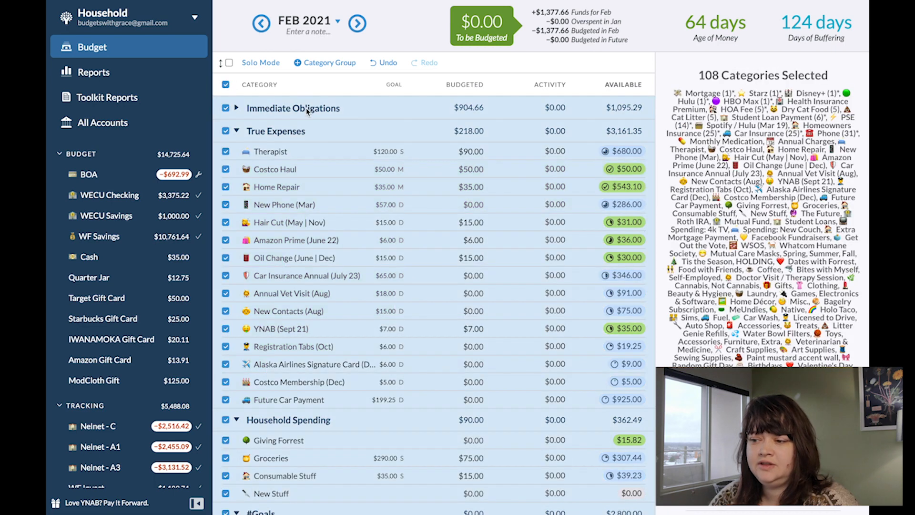
{"action": "scroll", "coordinate": [712, 314], "scroll_direction": "down", "scroll_amount": 3}
{"action": "scroll", "coordinate": [712, 313], "scroll_direction": "down", "scroll_amount": 2}
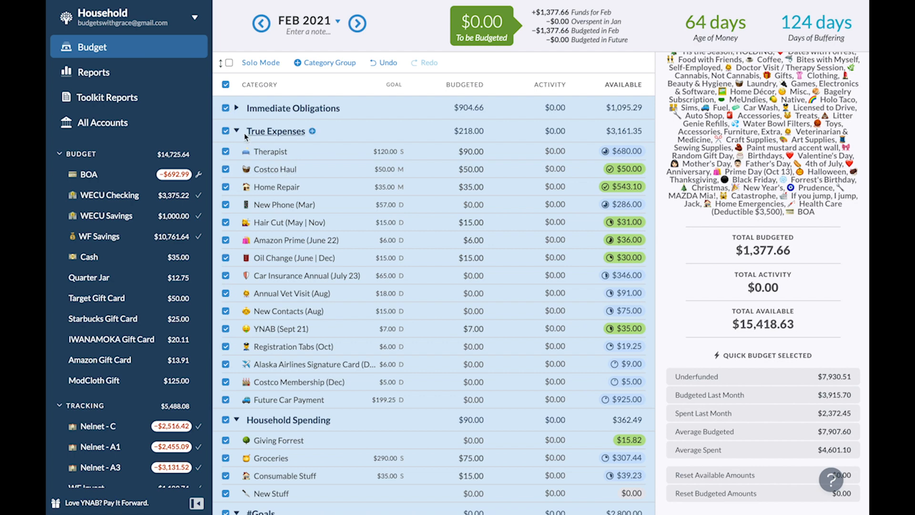
{"action": "left_click", "coordinate": [238, 110]}
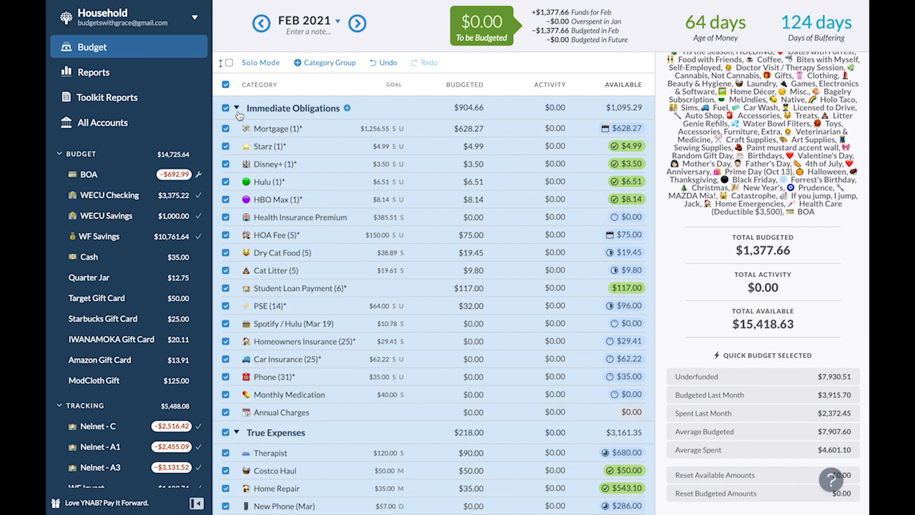
{"action": "left_click", "coordinate": [237, 109]}
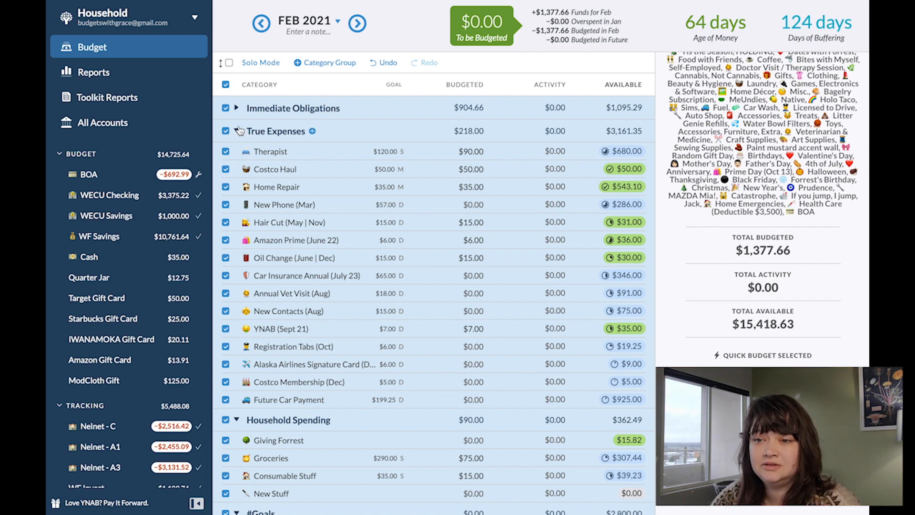
Step: Exclude Therapist and the #Goals categories from The Future through Student Loans from the selection to check the total available
{"action": "left_click", "coordinate": [226, 151]}
{"action": "scroll", "coordinate": [228, 286], "scroll_direction": "down", "scroll_amount": 6}
{"action": "left_click", "coordinate": [226, 255]}
{"action": "left_click", "coordinate": [225, 273]}
{"action": "left_click", "coordinate": [225, 291]}
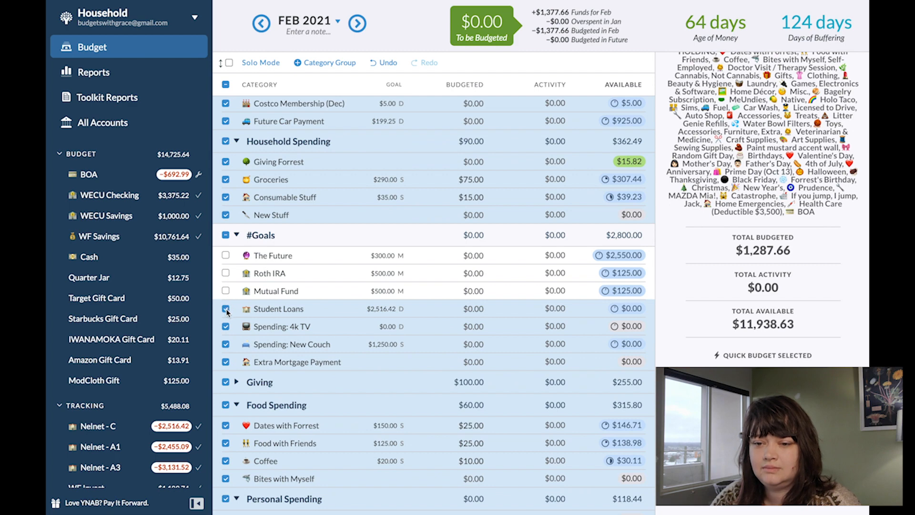
{"action": "left_click", "coordinate": [226, 309]}
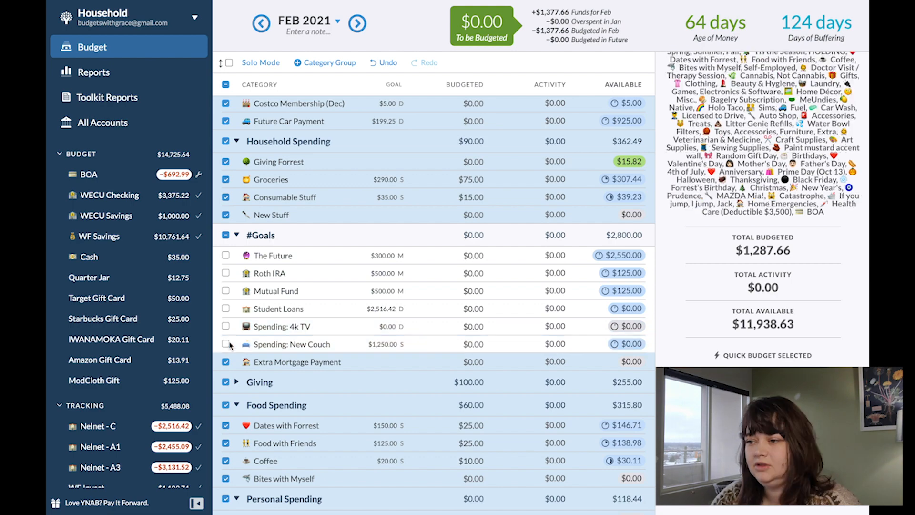
Step: Exclude the BOA card payment from the selection, collapse #Goals and expand Giving to review the remaining categories
{"action": "scroll", "coordinate": [273, 395], "scroll_direction": "down", "scroll_amount": 15}
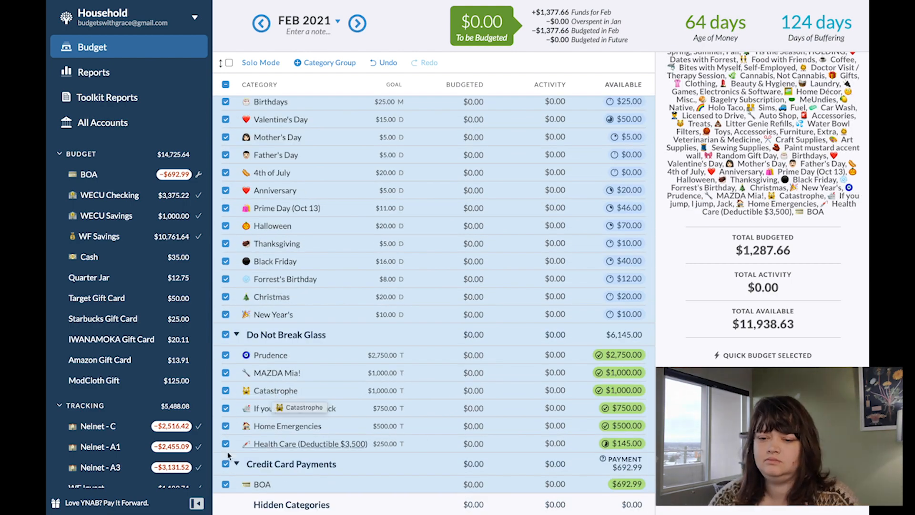
{"action": "scroll", "coordinate": [273, 394], "scroll_direction": "up", "scroll_amount": 15}
{"action": "scroll", "coordinate": [248, 343], "scroll_direction": "down", "scroll_amount": 5}
{"action": "left_click", "coordinate": [237, 330]}
{"action": "scroll", "coordinate": [238, 335], "scroll_direction": "down", "scroll_amount": 2}
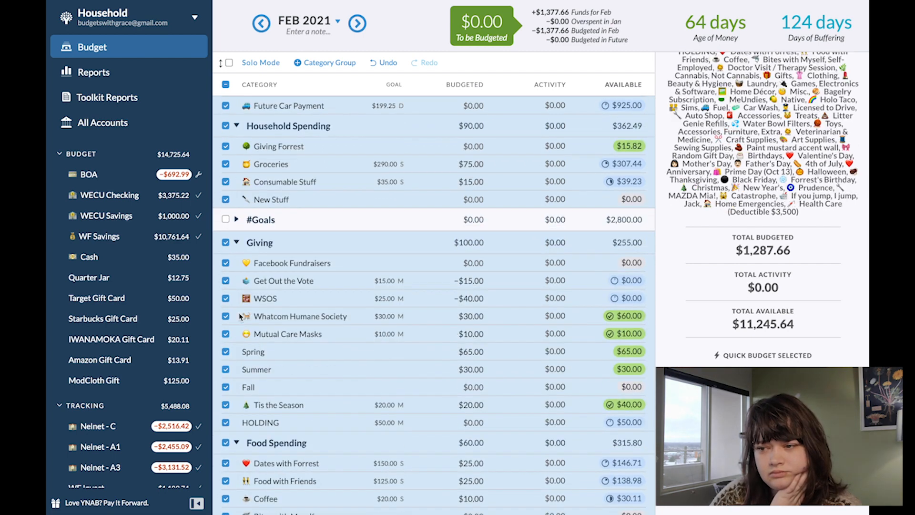
Step: Clear the category selection and delete the monthly savings goal of Get Out the Vote
{"action": "left_click", "coordinate": [226, 242]}
{"action": "left_click", "coordinate": [328, 284]}
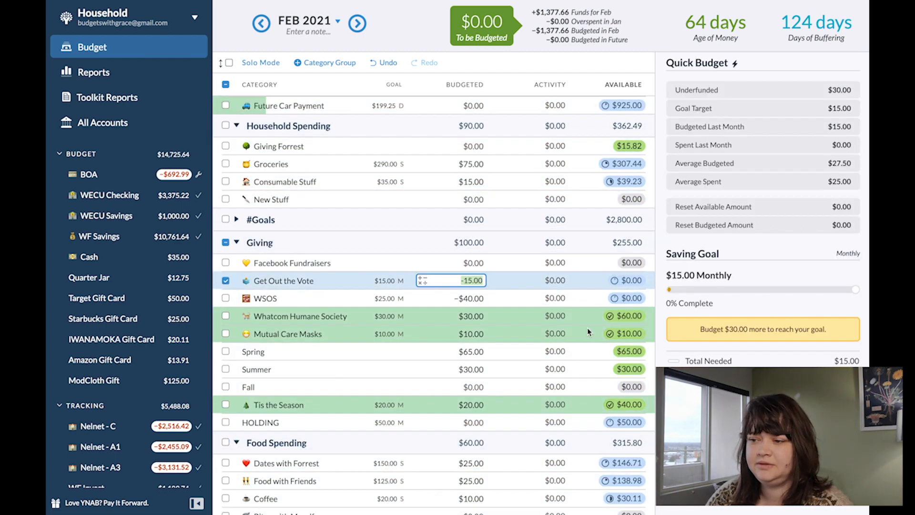
{"action": "left_click", "coordinate": [689, 421]}
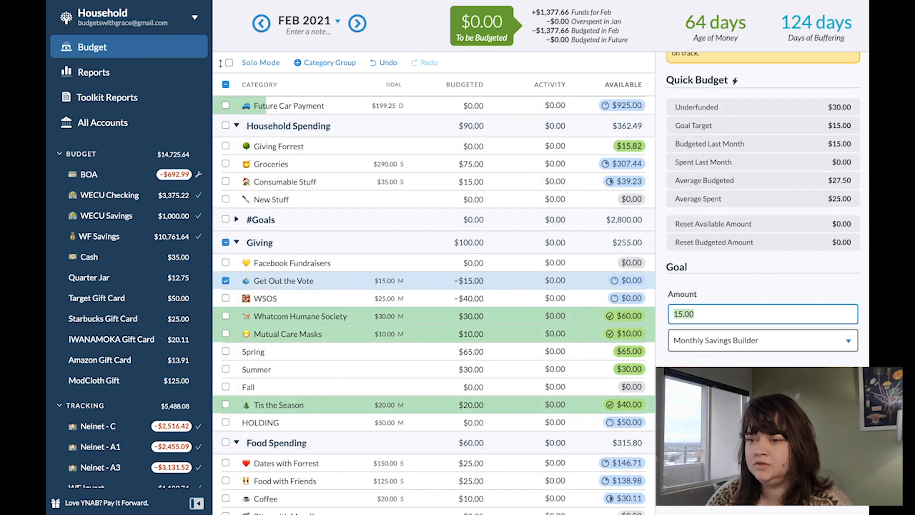
{"action": "key", "text": "Escape"}
Step: Delete the monthly savings goal of the WSOS category in Giving
{"action": "left_click", "coordinate": [499, 301]}
{"action": "scroll", "coordinate": [762, 205], "scroll_direction": "down", "scroll_amount": 4}
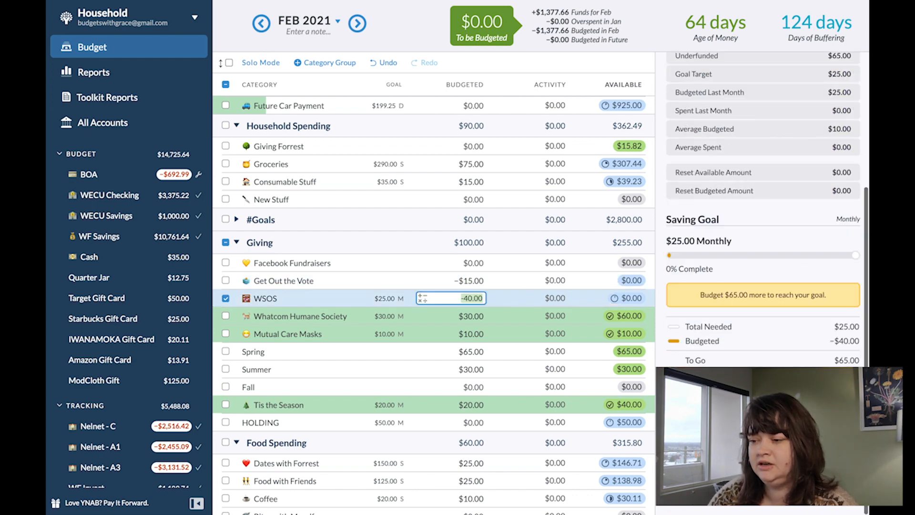
{"action": "left_click", "coordinate": [682, 383]}
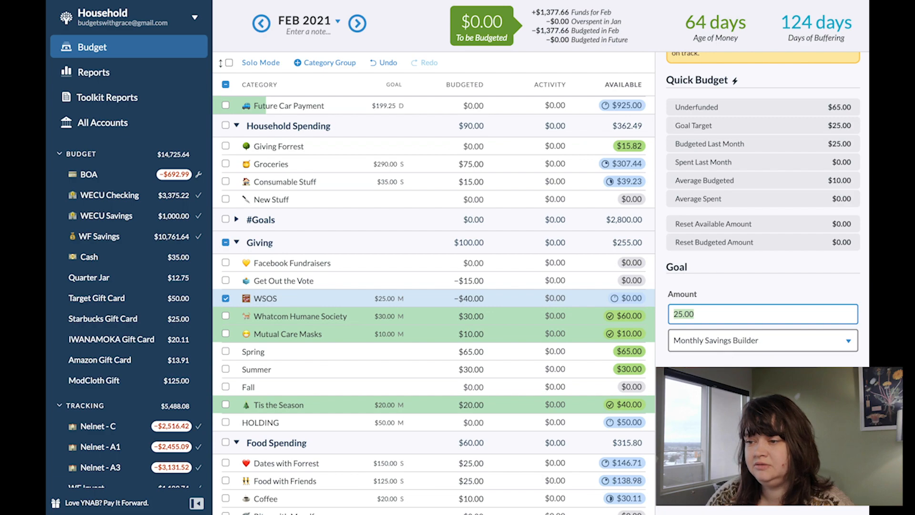
{"action": "left_click", "coordinate": [683, 376]}
{"action": "key", "text": "Up"}
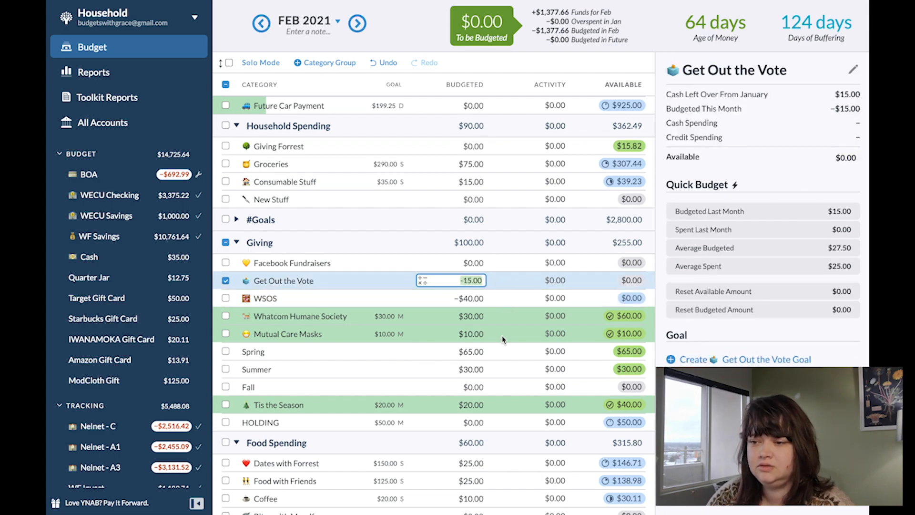
Step: Clear the current selection, select every budget category again and expand the Immediate Obligations group
{"action": "scroll", "coordinate": [342, 408], "scroll_direction": "down", "scroll_amount": 10}
{"action": "scroll", "coordinate": [245, 97], "scroll_direction": "up", "scroll_amount": 20}
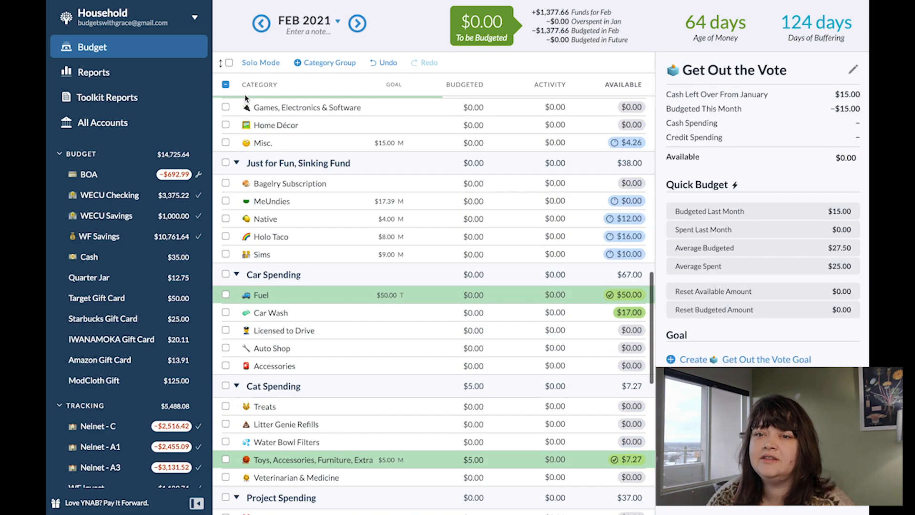
{"action": "left_click", "coordinate": [227, 86]}
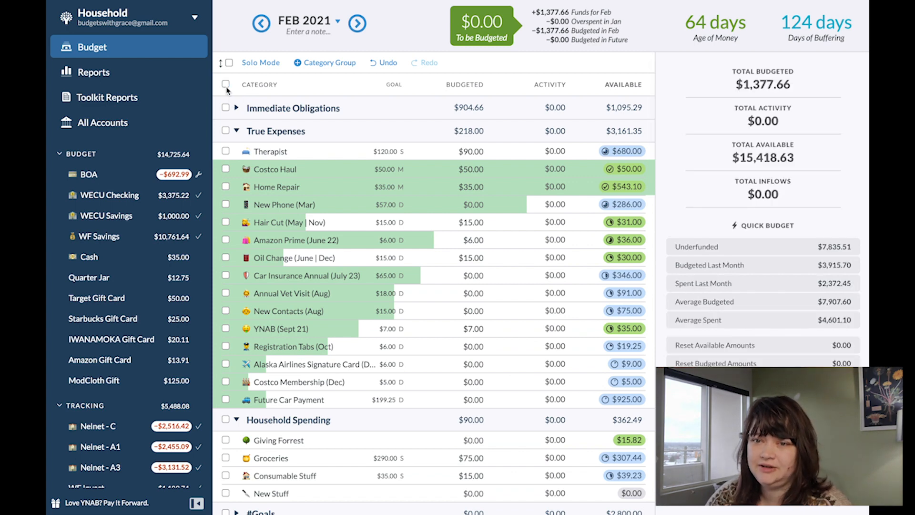
{"action": "left_click", "coordinate": [226, 86]}
{"action": "left_click", "coordinate": [235, 109]}
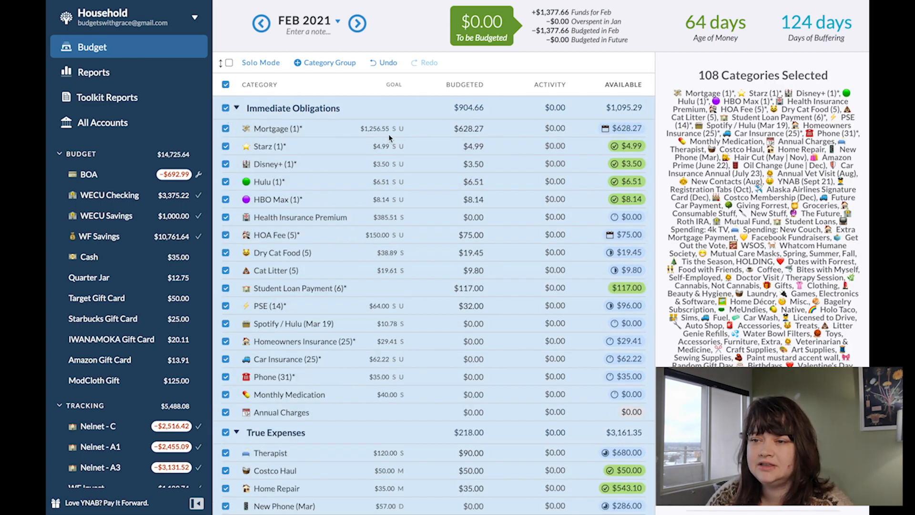
Step: Exclude Mortgage, the streaming services, HOA Fee, Dry Cat Food, Cat Litter and Student Loan Payment from the selection to review the remaining totals
{"action": "left_click", "coordinate": [226, 129]}
{"action": "left_click", "coordinate": [226, 148]}
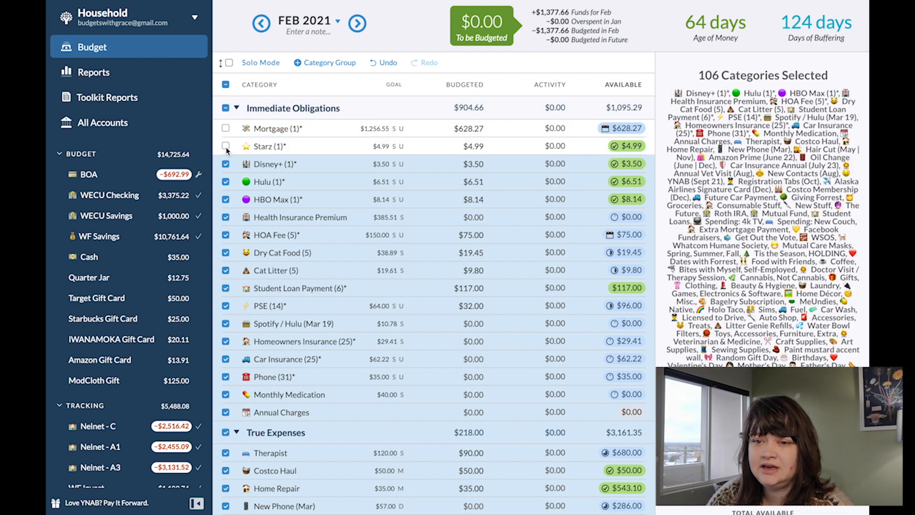
{"action": "left_click", "coordinate": [226, 164]}
{"action": "left_click", "coordinate": [226, 181]}
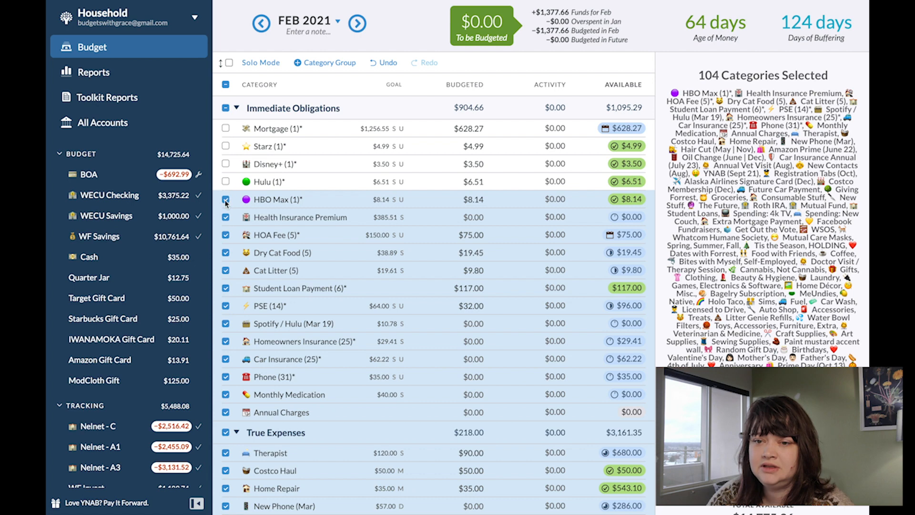
{"action": "left_click", "coordinate": [226, 199]}
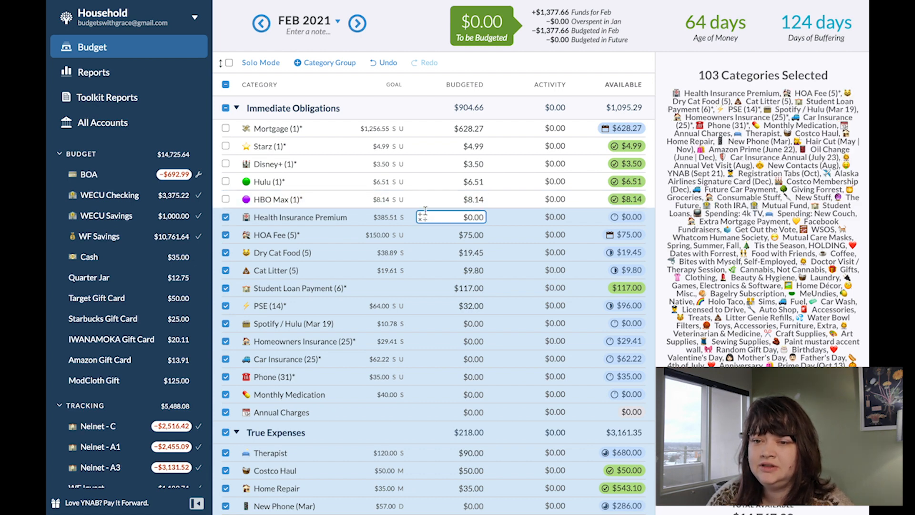
{"action": "left_click", "coordinate": [226, 235]}
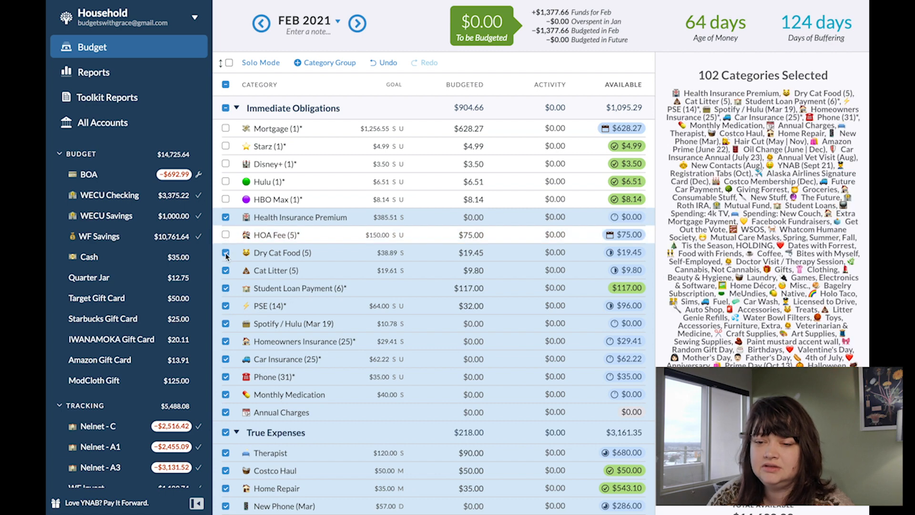
{"action": "left_click", "coordinate": [226, 253]}
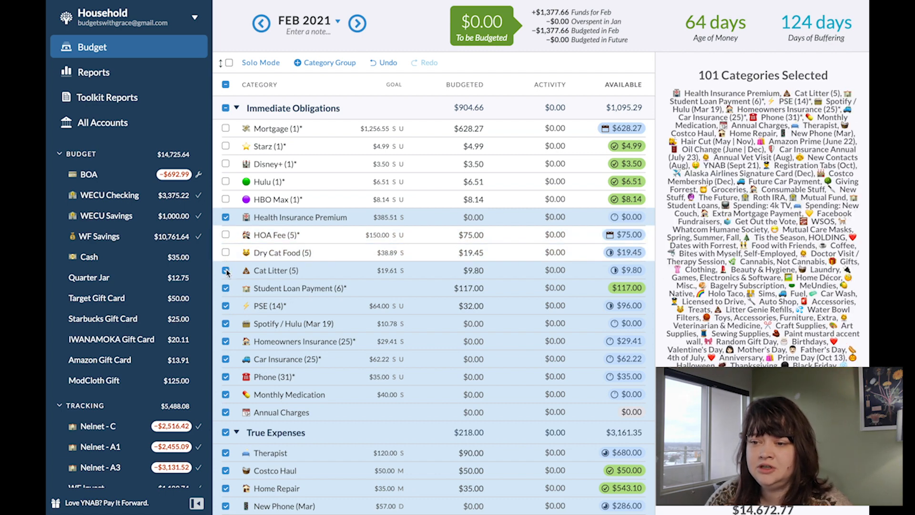
{"action": "left_click", "coordinate": [226, 271]}
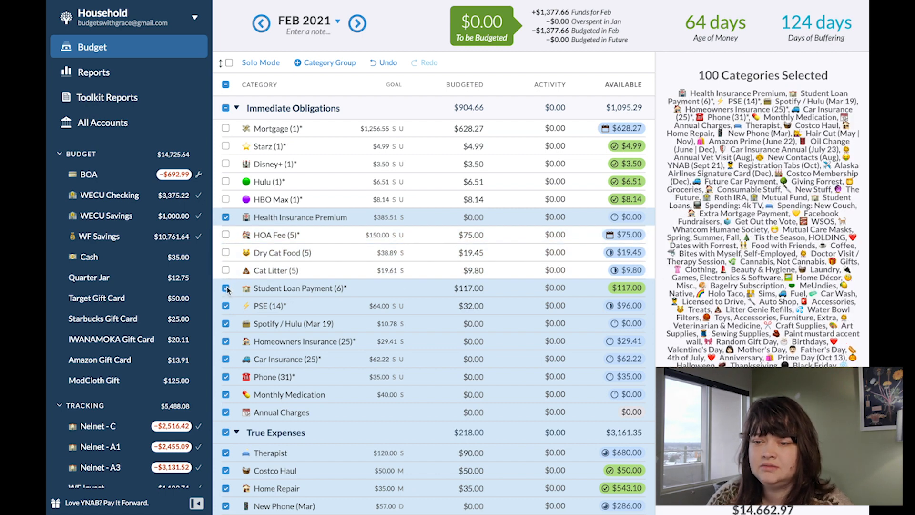
{"action": "left_click", "coordinate": [225, 289]}
{"action": "scroll", "coordinate": [355, 398], "scroll_direction": "down", "scroll_amount": 9}
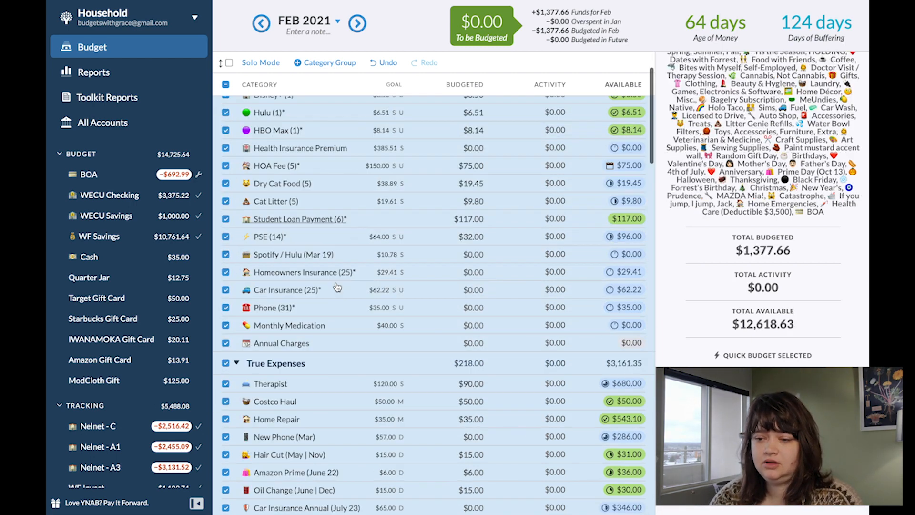
{"action": "scroll", "coordinate": [337, 288], "scroll_direction": "down", "scroll_amount": 2}
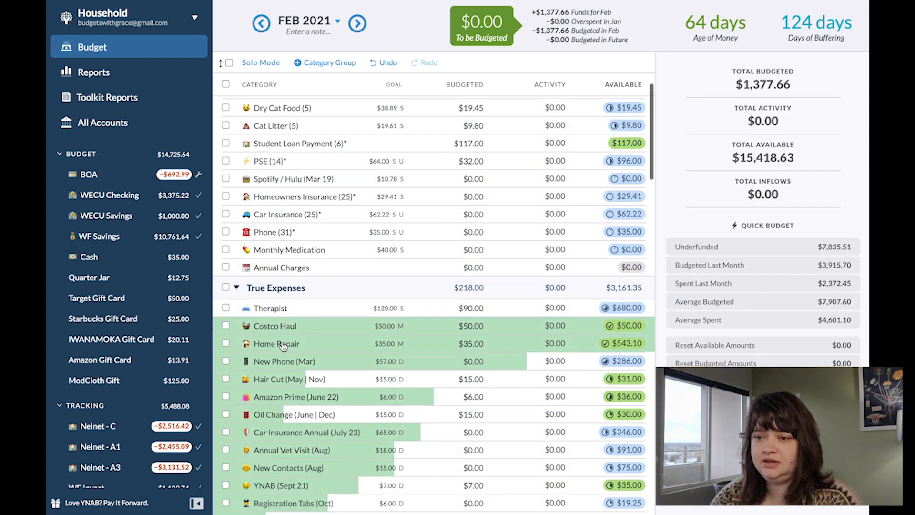
Step: Reset the February 2021 budgeted amounts of all True Expenses categories to zero and clear the selection
{"action": "scroll", "coordinate": [283, 347], "scroll_direction": "down", "scroll_amount": 3}
{"action": "left_click", "coordinate": [226, 218]}
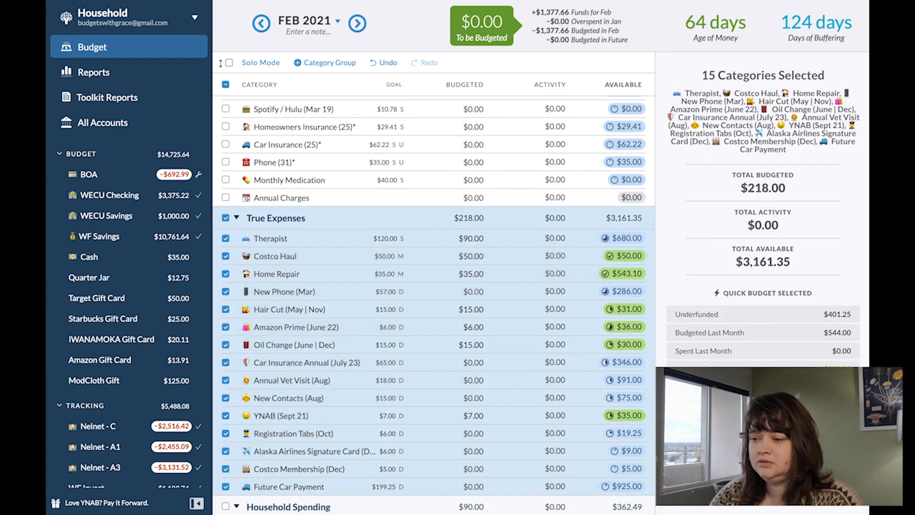
{"action": "left_click", "coordinate": [763, 424]}
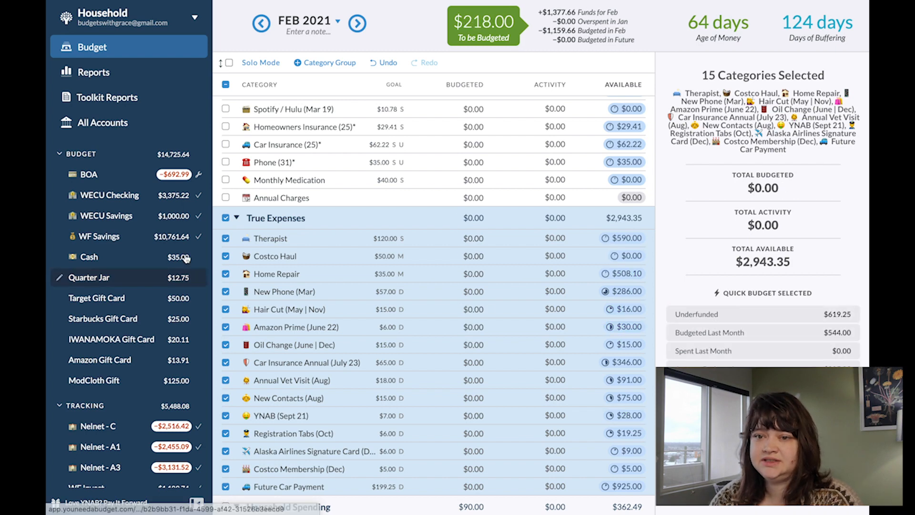
{"action": "left_click", "coordinate": [227, 218]}
Step: Move the $218.00 to be budgeted to Health Insurance Premium in Immediate Obligations and view that category's goal details
{"action": "scroll", "coordinate": [467, 218], "scroll_direction": "up", "scroll_amount": 4}
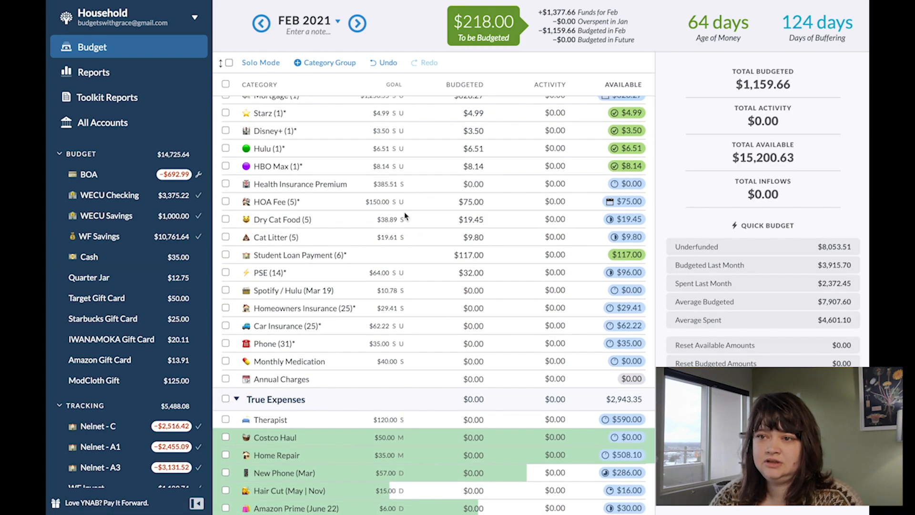
{"action": "left_click", "coordinate": [500, 30]}
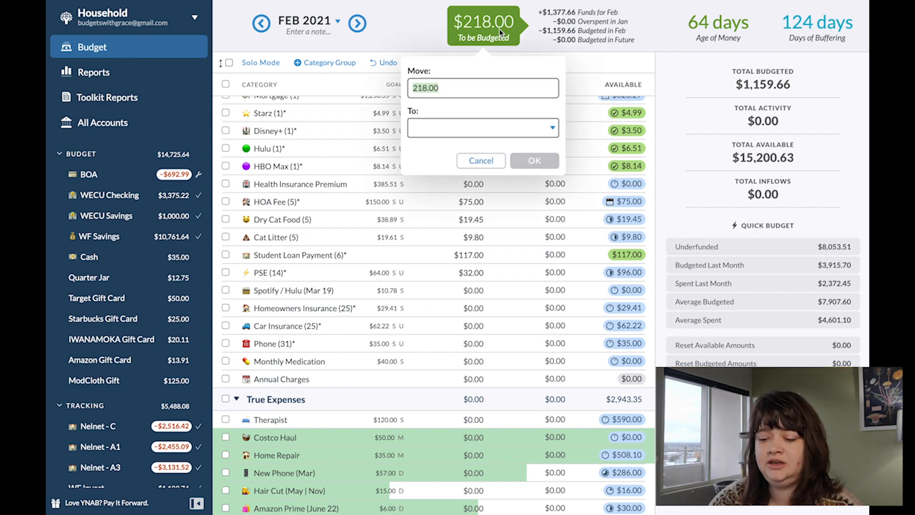
{"action": "key", "text": "Tab"}
{"action": "type", "text": "hea"}
{"action": "key", "text": "Return"}
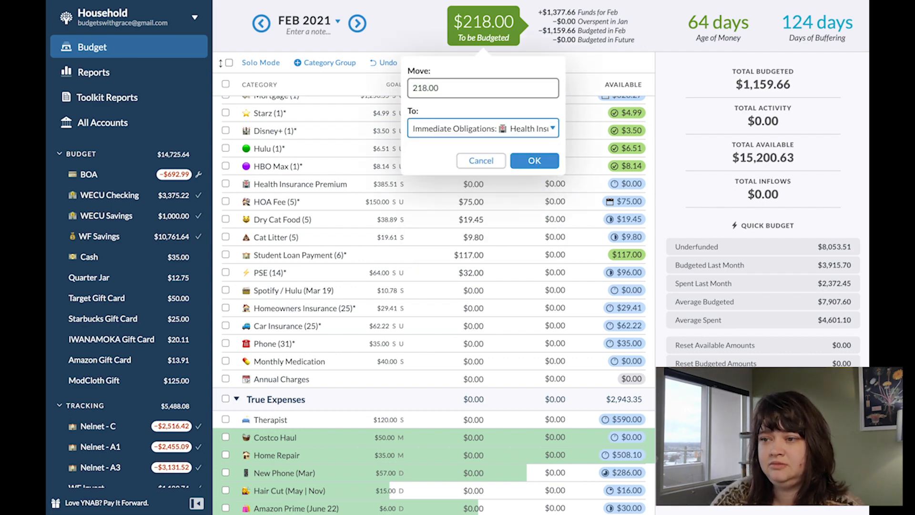
{"action": "left_click", "coordinate": [535, 160]}
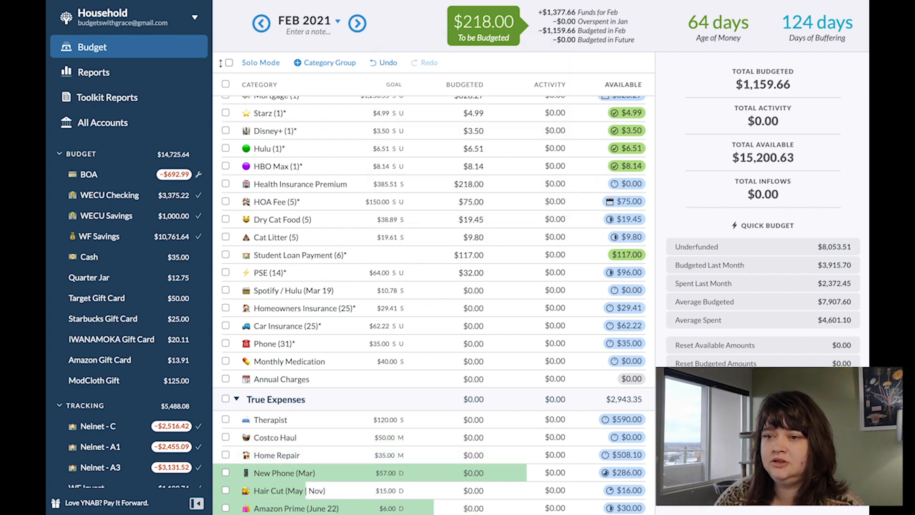
{"action": "left_click", "coordinate": [516, 185]}
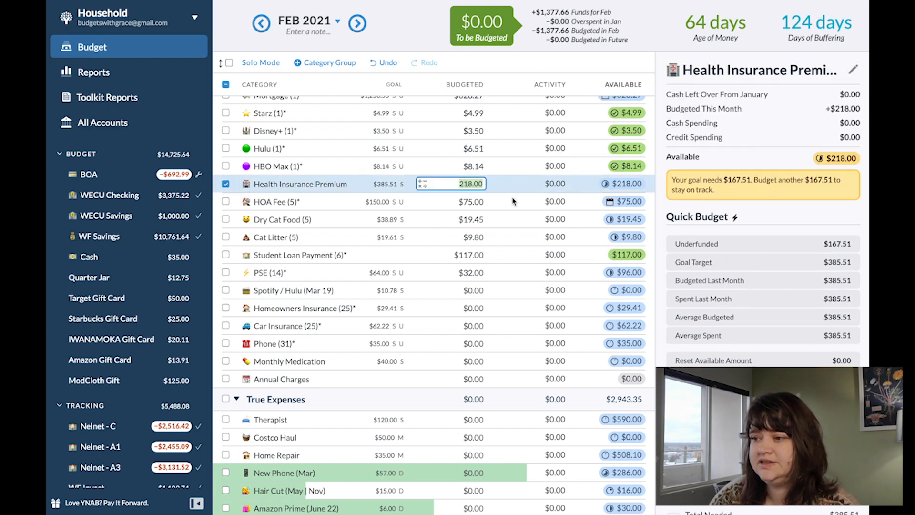
{"action": "scroll", "coordinate": [501, 289], "scroll_direction": "down", "scroll_amount": 5}
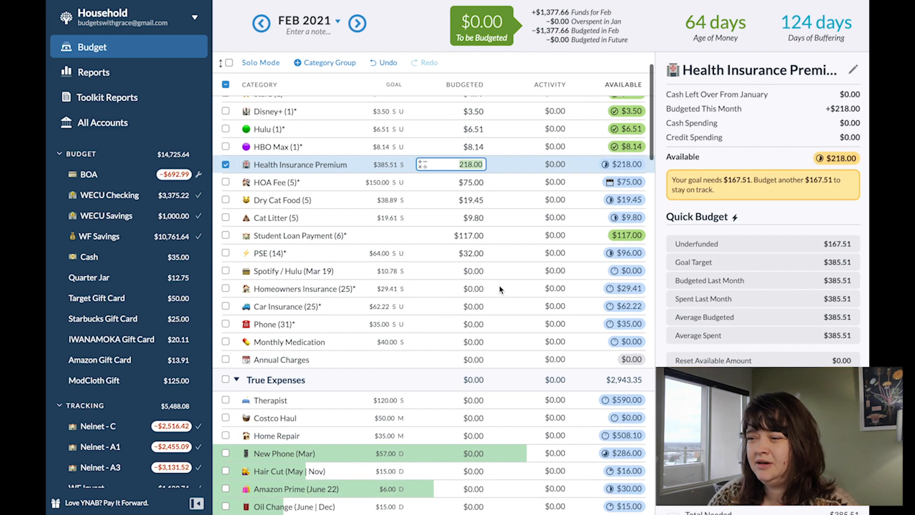
Step: Clear the Health Insurance Premium selection and set the February Groceries and Consumable Stuff budgets in Household Spending to zero
{"action": "scroll", "coordinate": [500, 289], "scroll_direction": "down", "scroll_amount": 12}
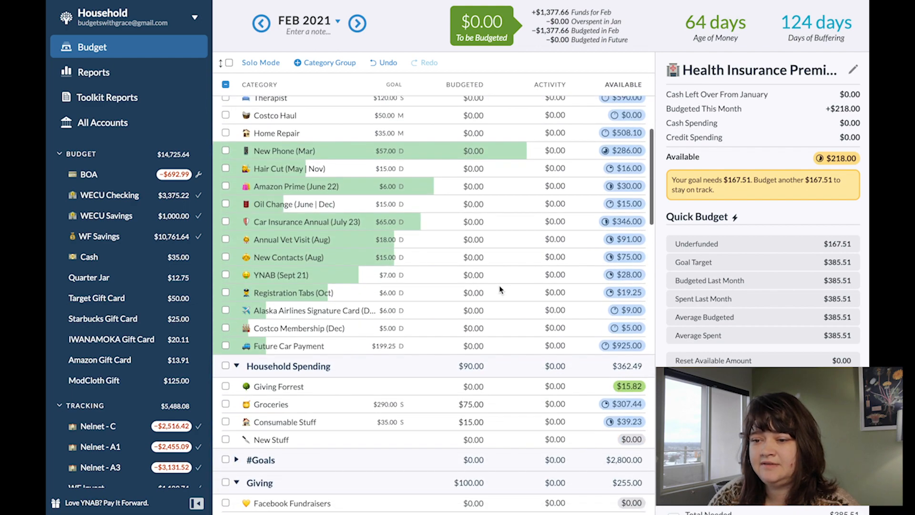
{"action": "scroll", "coordinate": [467, 247], "scroll_direction": "up", "scroll_amount": 18}
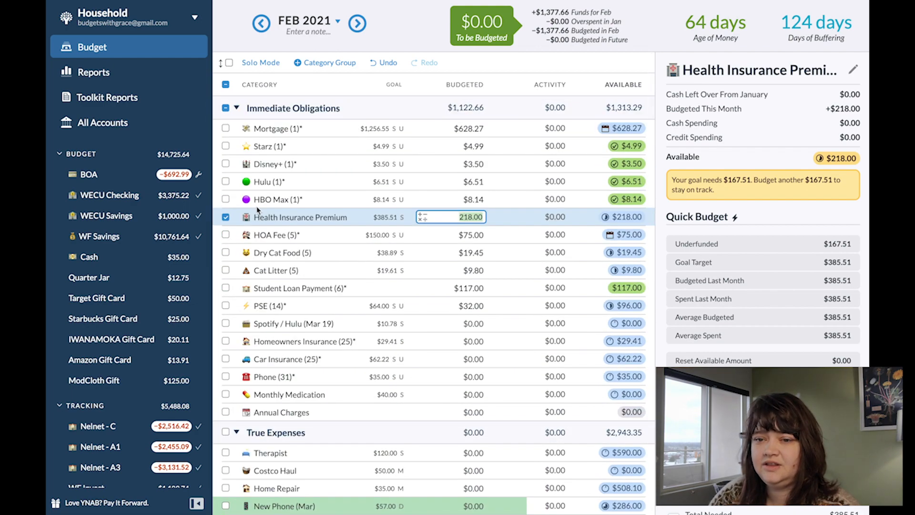
{"action": "left_click", "coordinate": [227, 217]}
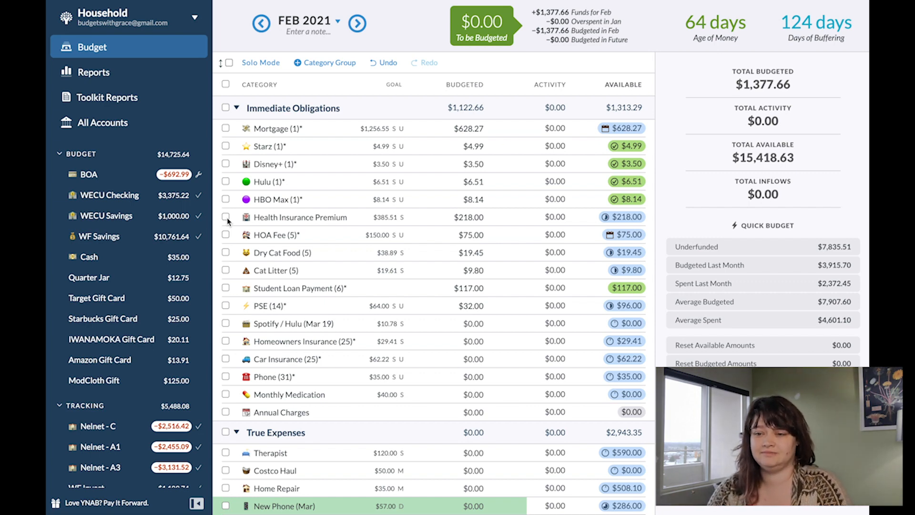
{"action": "scroll", "coordinate": [268, 180], "scroll_direction": "down", "scroll_amount": 7}
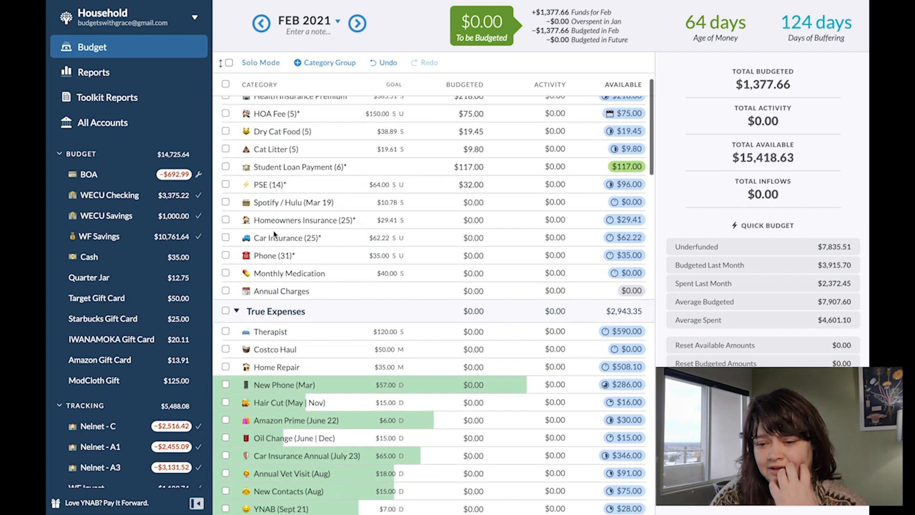
{"action": "left_click", "coordinate": [516, 355]}
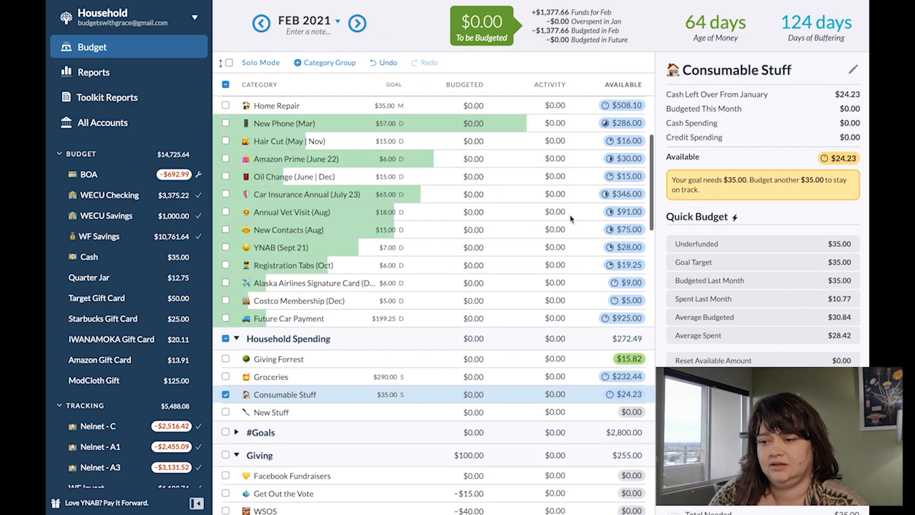
Step: Set the cat toys and accessories, Food with Friends and Coffee budgets to zero and raise Health Insurance Premium to $373.00
{"action": "scroll", "coordinate": [506, 400], "scroll_direction": "down", "scroll_amount": 10}
{"action": "scroll", "coordinate": [506, 400], "scroll_direction": "up", "scroll_amount": 6}
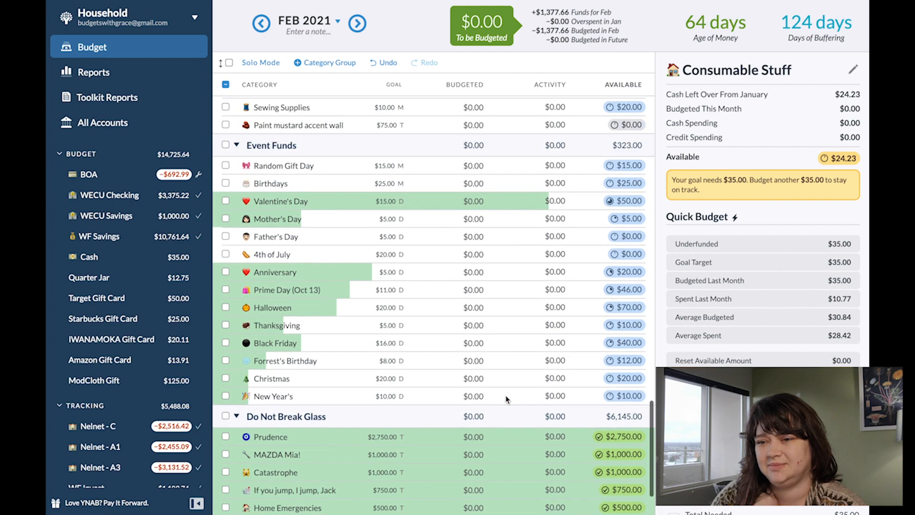
{"action": "scroll", "coordinate": [507, 399], "scroll_direction": "up", "scroll_amount": 2}
{"action": "left_click", "coordinate": [466, 288]}
{"action": "scroll", "coordinate": [466, 285], "scroll_direction": "up", "scroll_amount": 5}
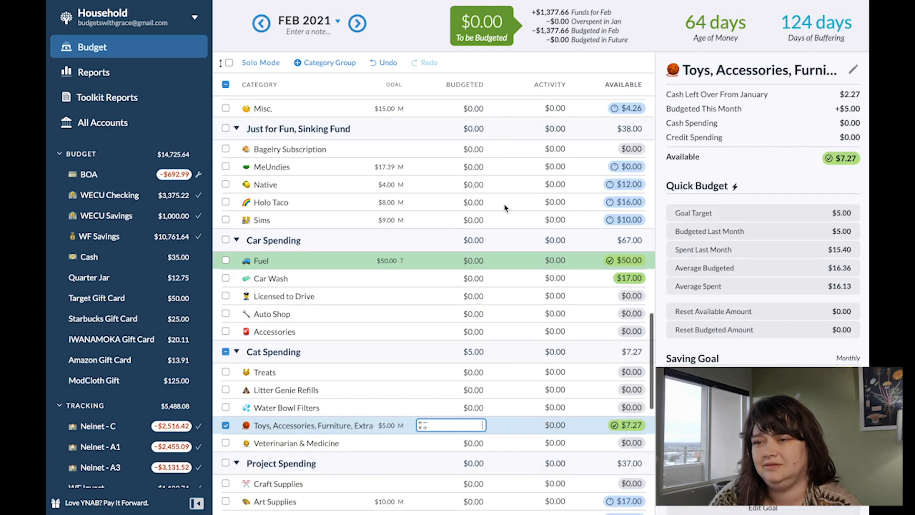
{"action": "scroll", "coordinate": [465, 285], "scroll_direction": "up", "scroll_amount": 9}
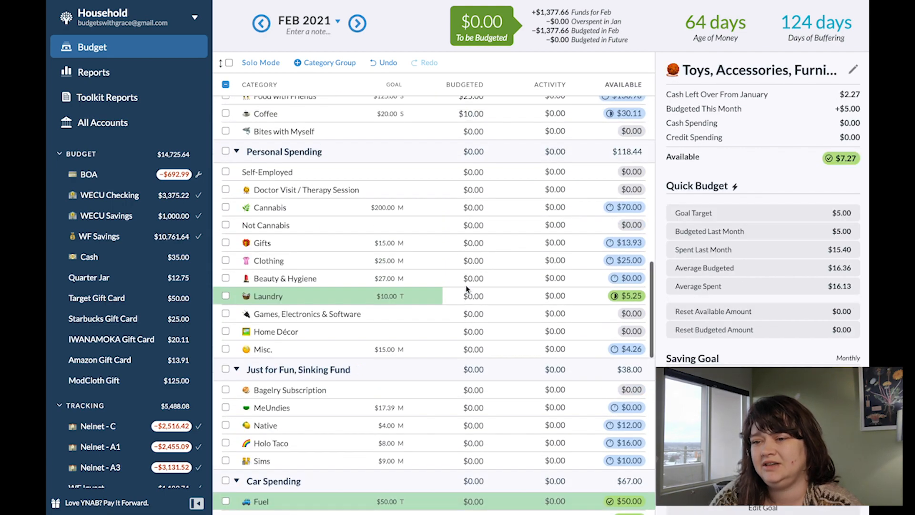
{"action": "left_click", "coordinate": [458, 311]}
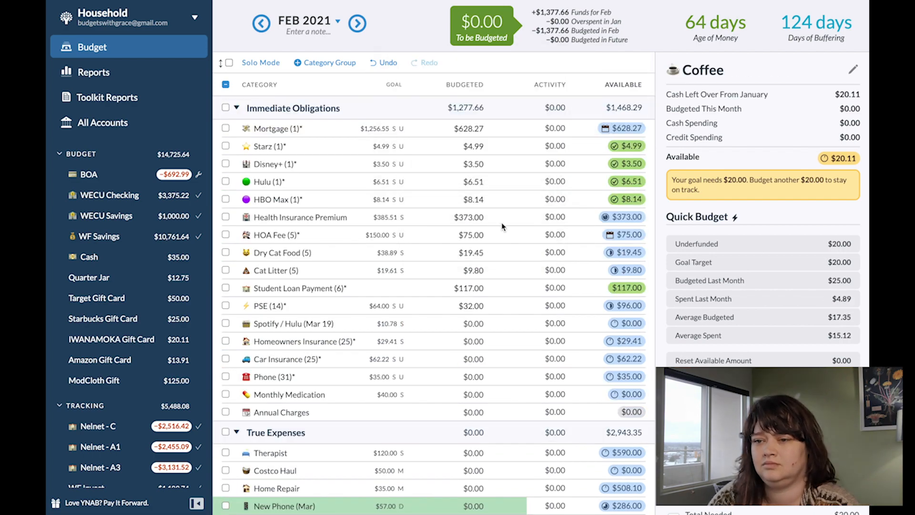
Step: Set Mutual Care Masks in Giving to zero and fully fund the Health Insurance Premium goal at $385.51
{"action": "scroll", "coordinate": [477, 239], "scroll_direction": "down", "scroll_amount": 10}
{"action": "left_click", "coordinate": [469, 350]}
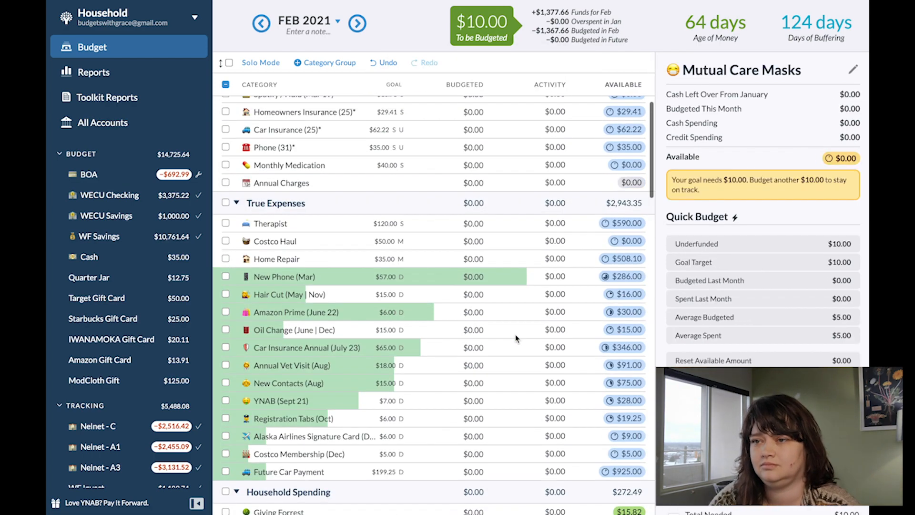
{"action": "scroll", "coordinate": [477, 286], "scroll_direction": "down", "scroll_amount": 5}
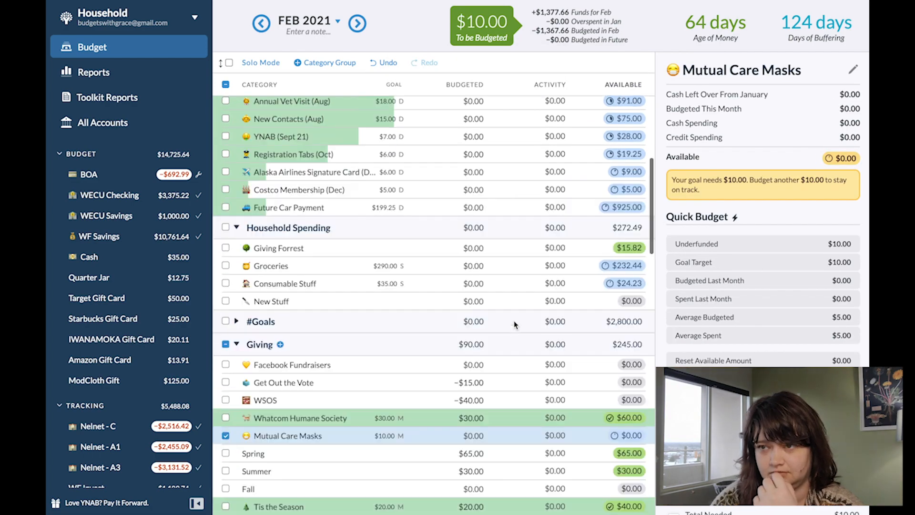
{"action": "left_click", "coordinate": [697, 244]}
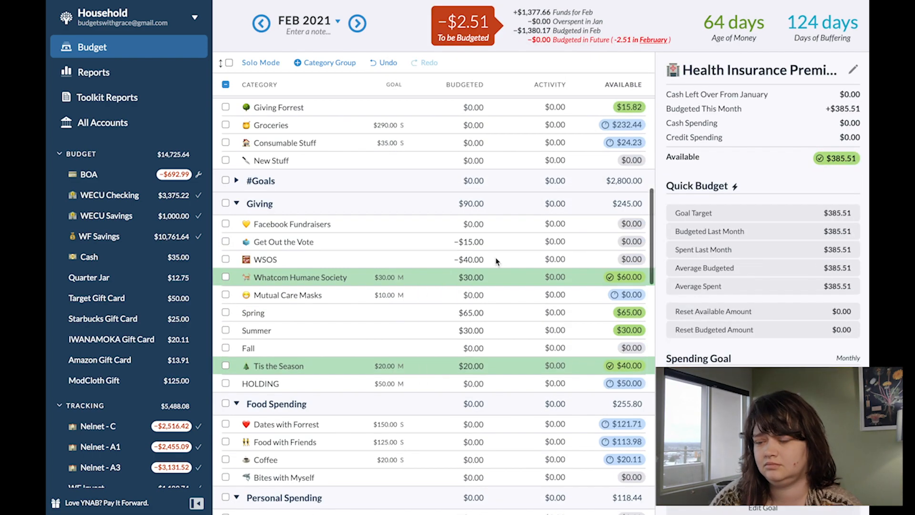
Step: Reduce Tis the Season in Giving to $15.00 and budget the freed $2.49 to Coffee
{"action": "left_click", "coordinate": [469, 367]}
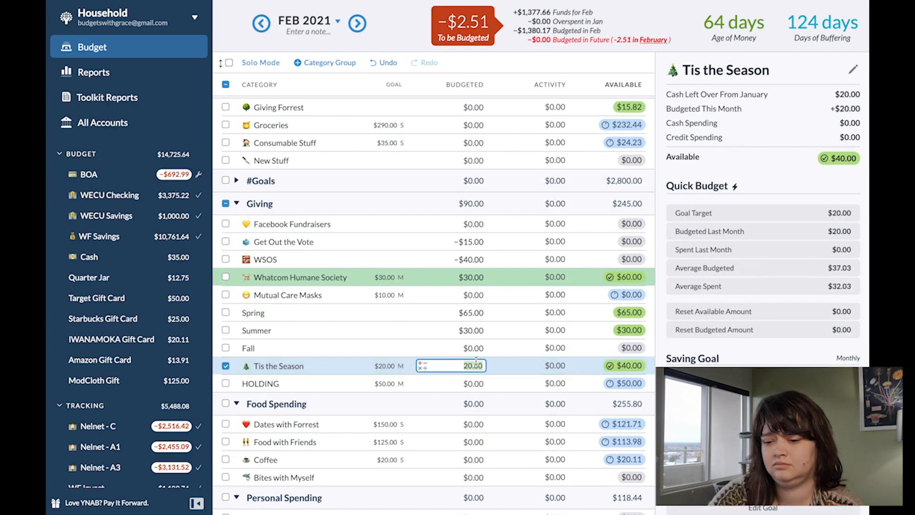
{"action": "type", "text": "15"}
{"action": "key", "text": "Return"}
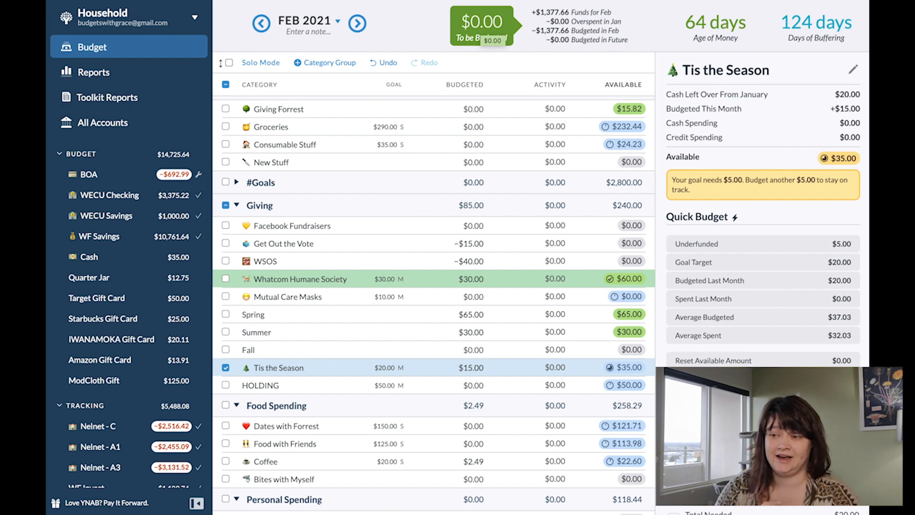
Step: Select Health Insurance Premium and Student Loan Payment together in Immediate Obligations to review their combined totals
{"action": "scroll", "coordinate": [432, 358], "scroll_direction": "up", "scroll_amount": 3}
{"action": "left_click", "coordinate": [432, 358]}
{"action": "scroll", "coordinate": [432, 357], "scroll_direction": "up", "scroll_amount": 10}
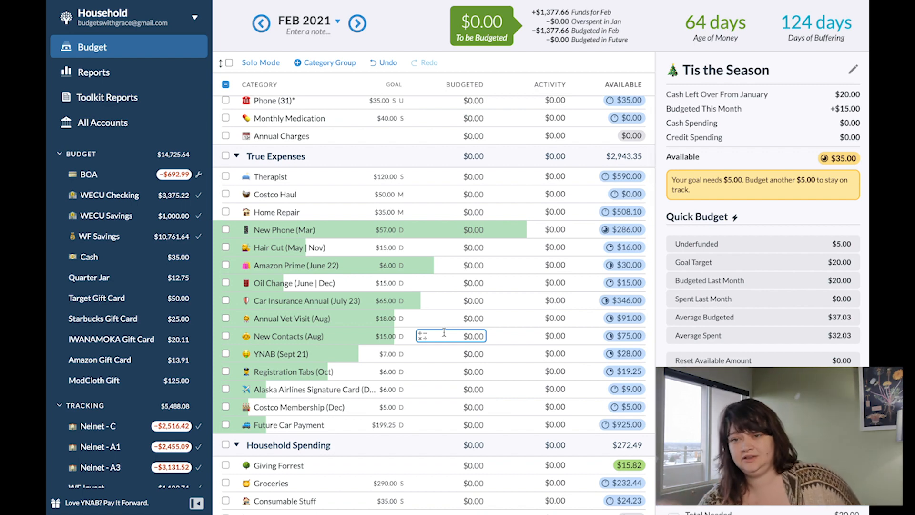
{"action": "scroll", "coordinate": [444, 332], "scroll_direction": "up", "scroll_amount": 1}
{"action": "scroll", "coordinate": [443, 332], "scroll_direction": "up", "scroll_amount": 7}
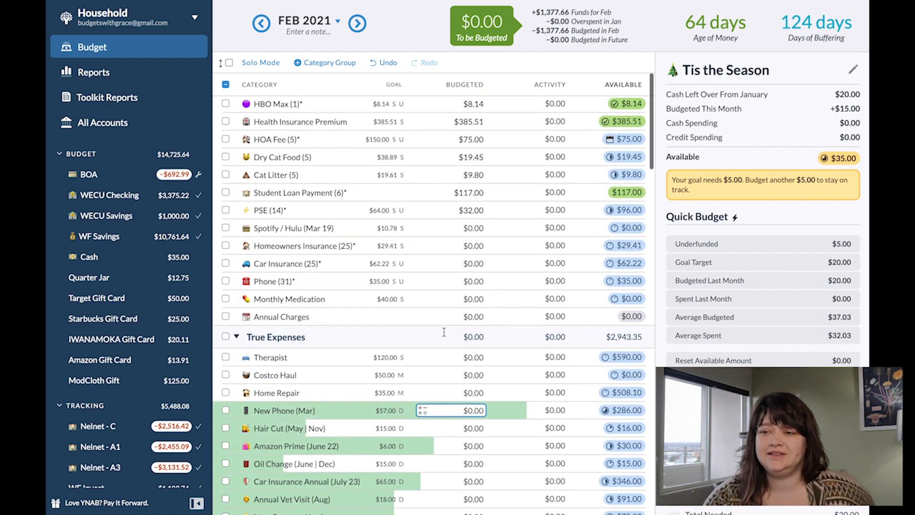
{"action": "scroll", "coordinate": [444, 332], "scroll_direction": "up", "scroll_amount": 2}
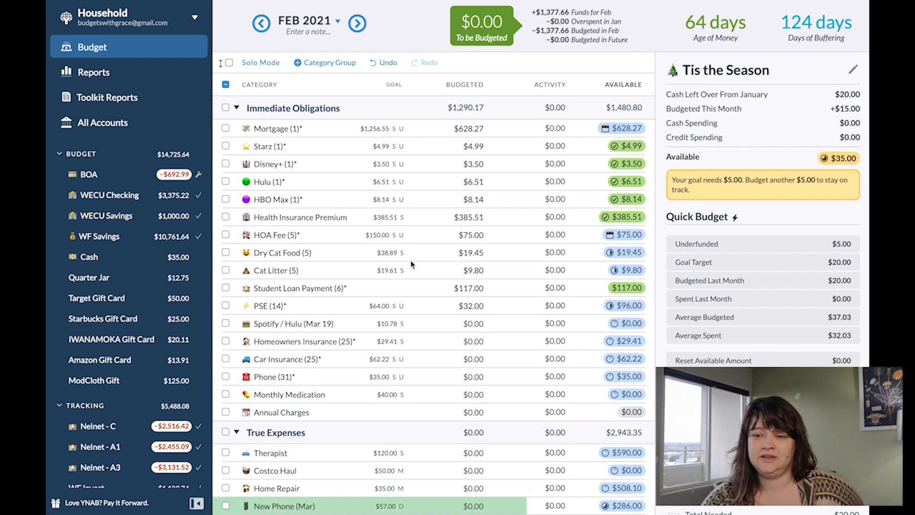
{"action": "left_click", "coordinate": [347, 219]}
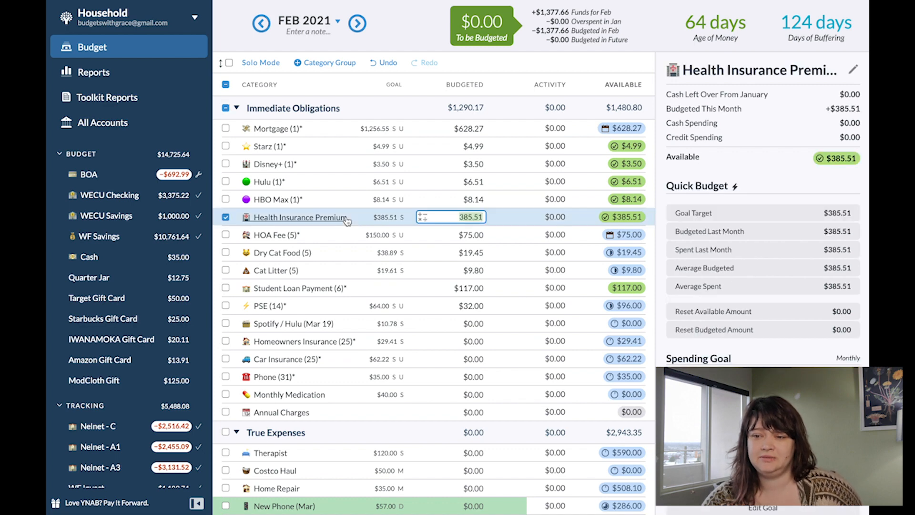
{"action": "left_click", "coordinate": [348, 287]}
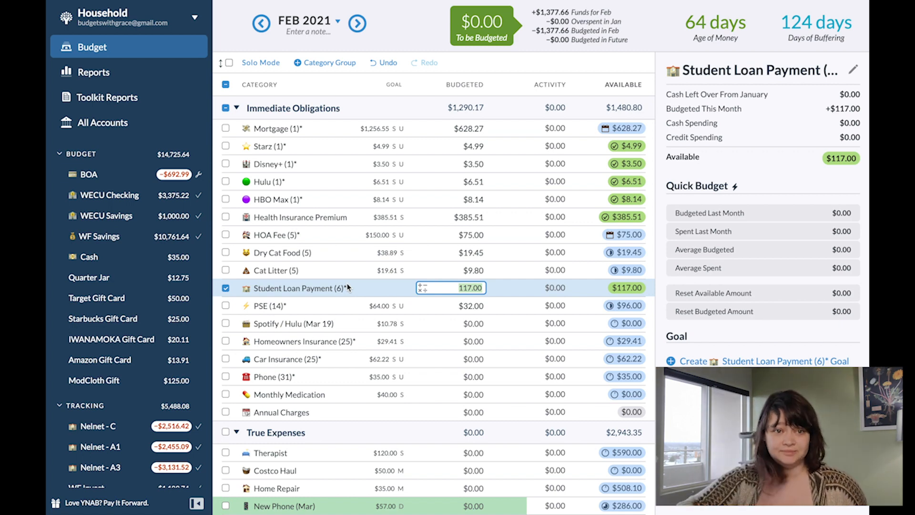
{"action": "left_click", "coordinate": [347, 218], "text": "ctrl"}
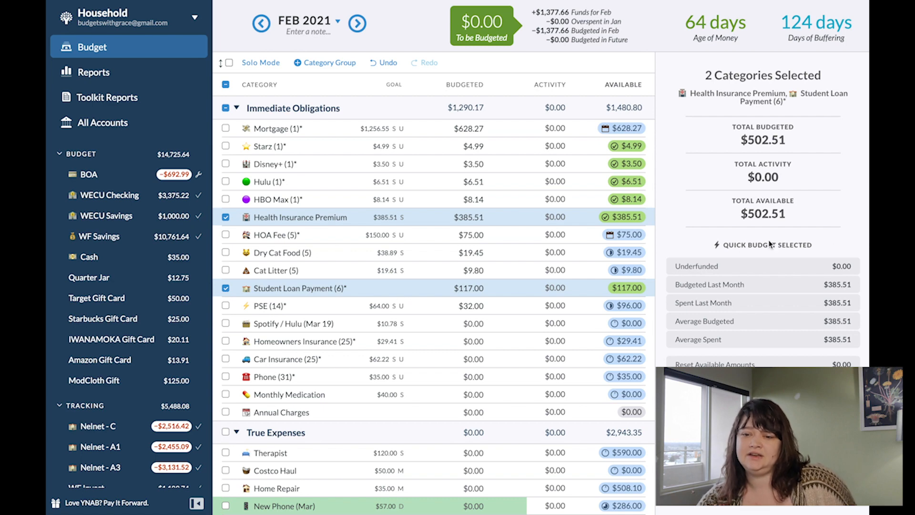
Step: Add the whole Giving group to the selected categories and review the combined budgeted and available totals
{"action": "scroll", "coordinate": [480, 429], "scroll_direction": "down", "scroll_amount": 5}
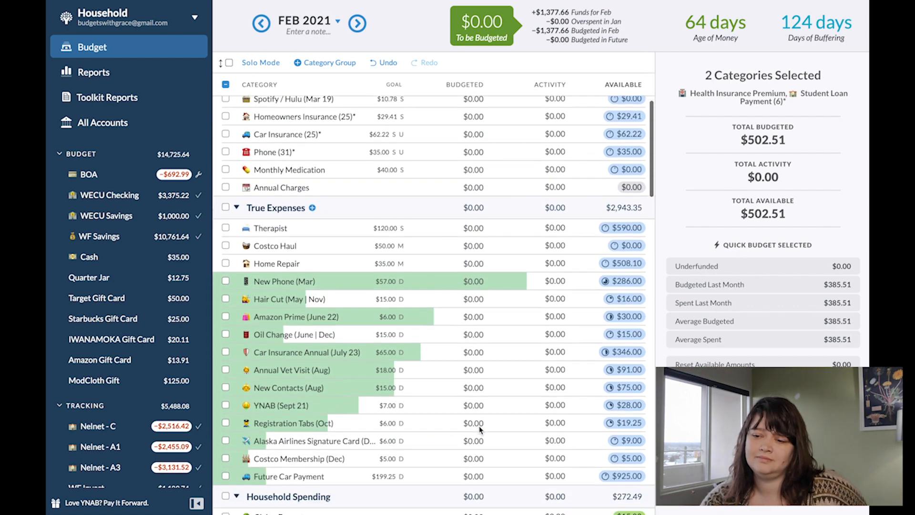
{"action": "scroll", "coordinate": [480, 429], "scroll_direction": "down", "scroll_amount": 7}
{"action": "left_click", "coordinate": [458, 349]}
{"action": "key", "text": "Escape"}
{"action": "left_click", "coordinate": [225, 275]}
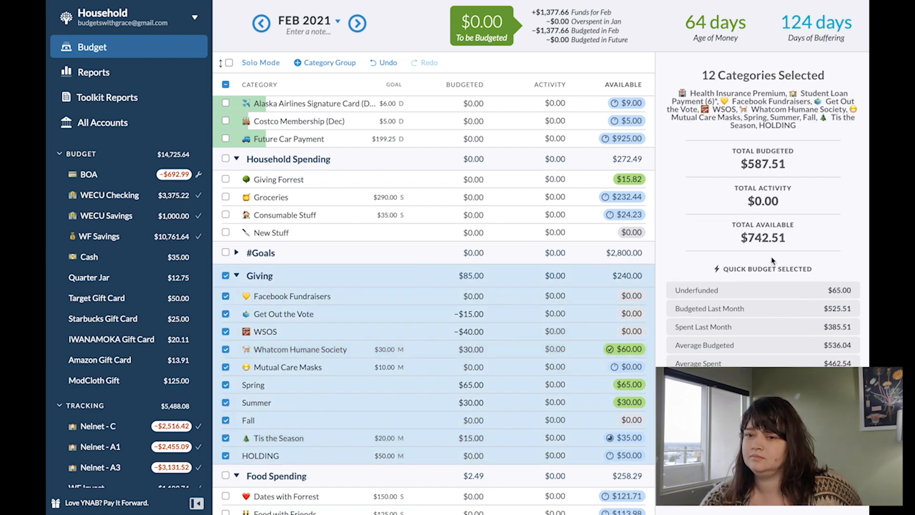
{"action": "scroll", "coordinate": [413, 328], "scroll_direction": "up", "scroll_amount": 12}
{"action": "scroll", "coordinate": [413, 328], "scroll_direction": "down", "scroll_amount": 7}
{"action": "scroll", "coordinate": [412, 328], "scroll_direction": "down", "scroll_amount": 5}
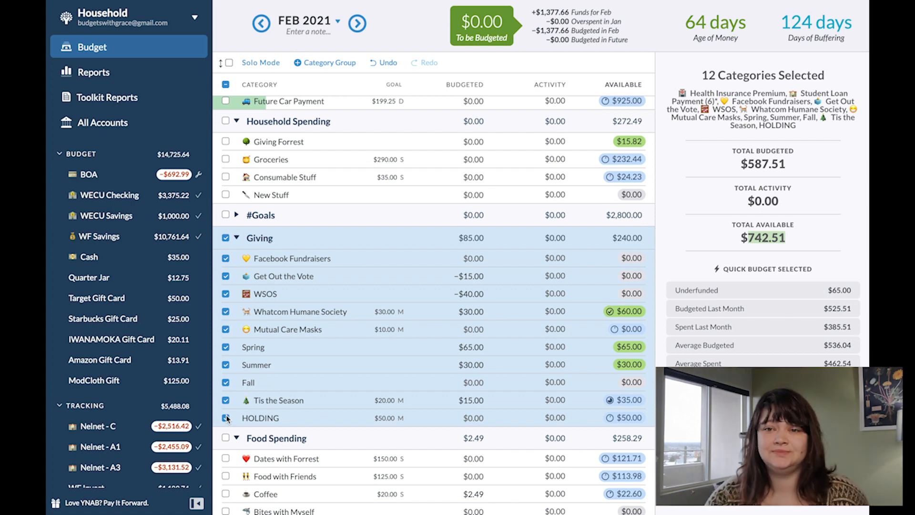
Step: Switch to January 2021, open the BOA account and record a $692.99 payment from WECU Checking dated January 12
{"action": "left_click", "coordinate": [261, 24]}
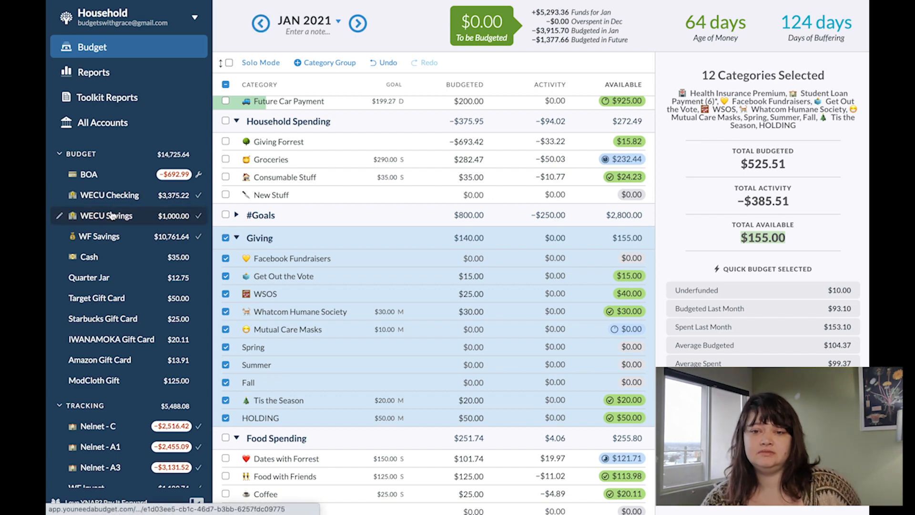
{"action": "left_click", "coordinate": [88, 174]}
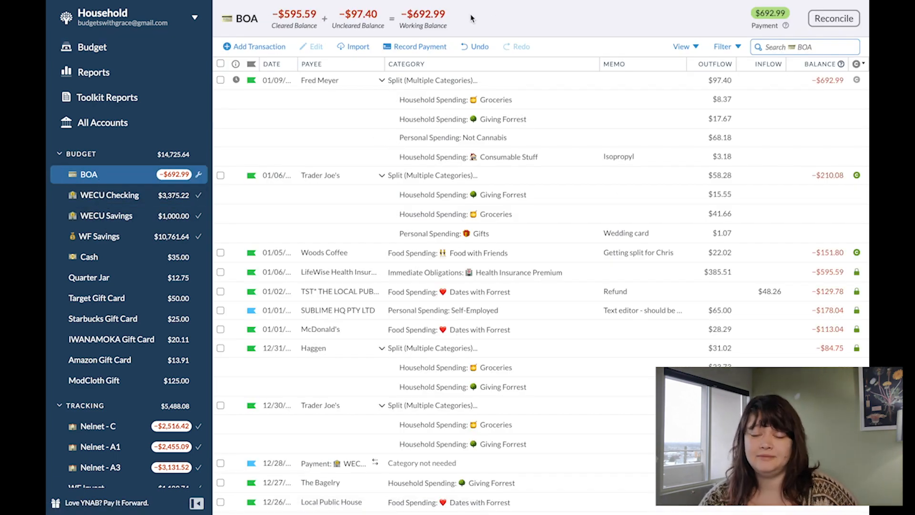
{"action": "left_click", "coordinate": [416, 48]}
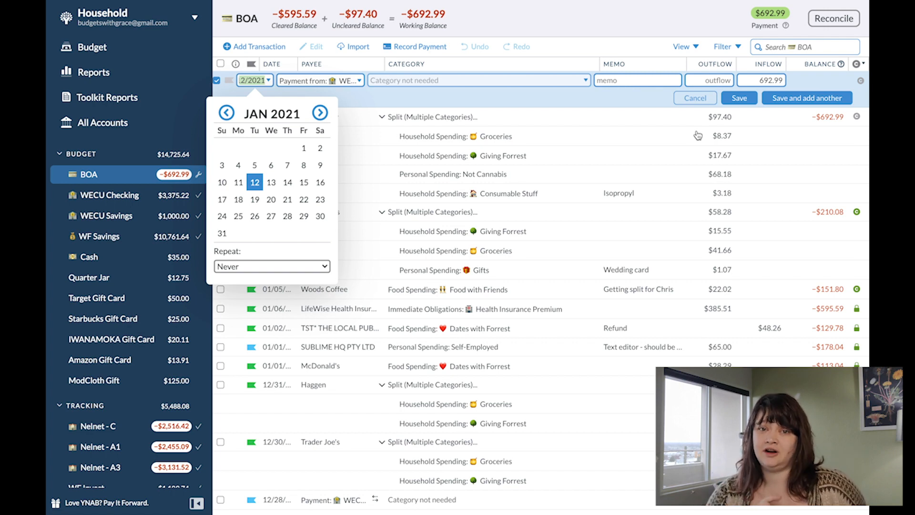
{"action": "left_click", "coordinate": [740, 98]}
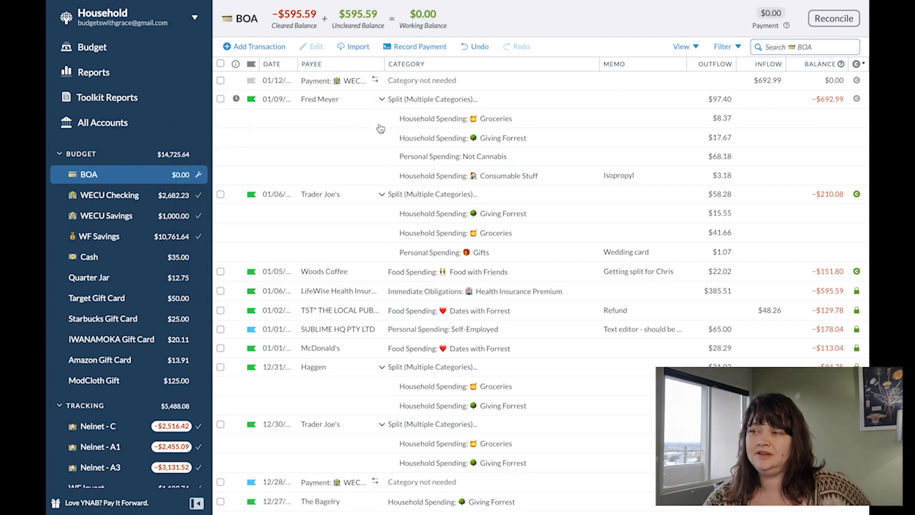
Step: In the WECU Checking account, record a $125 outflow transfer to Van Mutual Fund dated January 12, categorized as Mutual Fund
{"action": "left_click", "coordinate": [119, 202]}
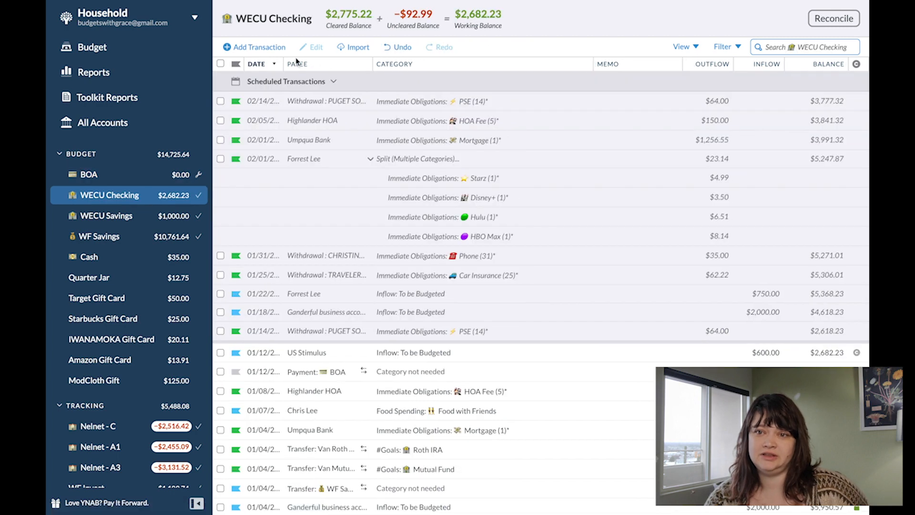
{"action": "left_click", "coordinate": [248, 46]}
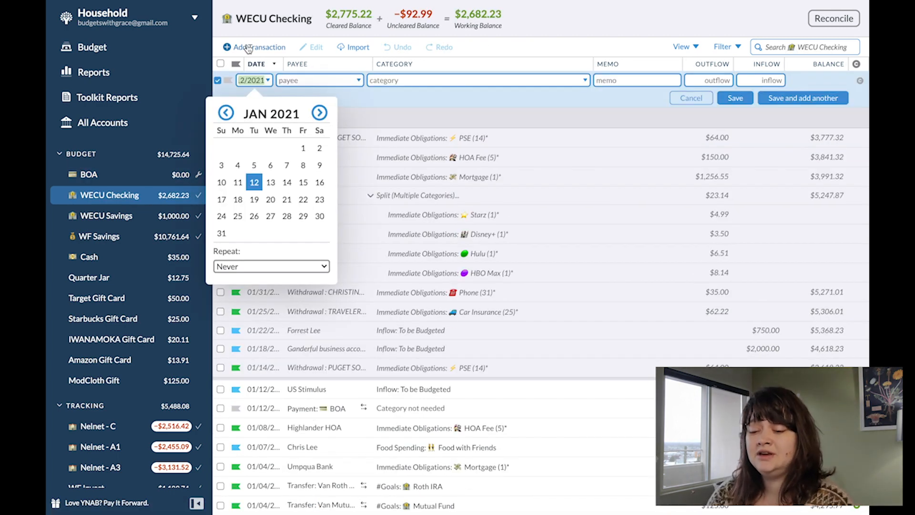
{"action": "key", "text": "Tab"}
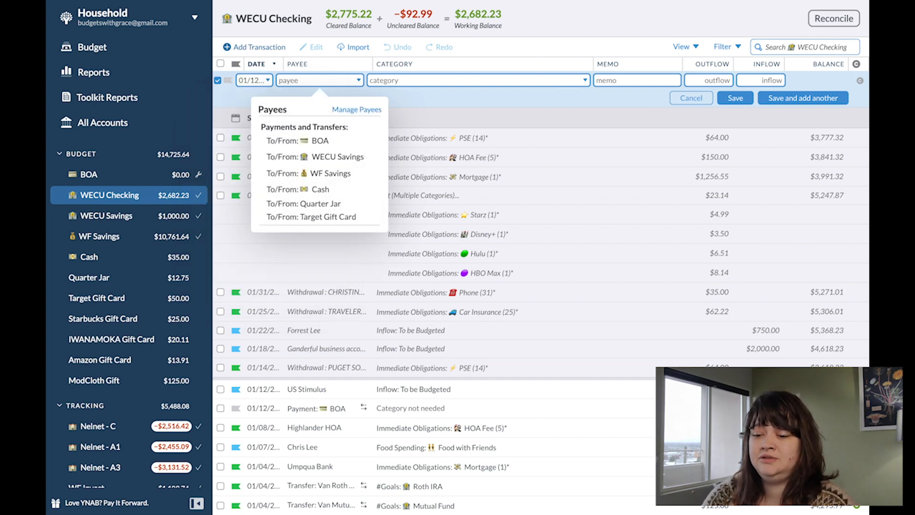
{"action": "type", "text": "mur"}
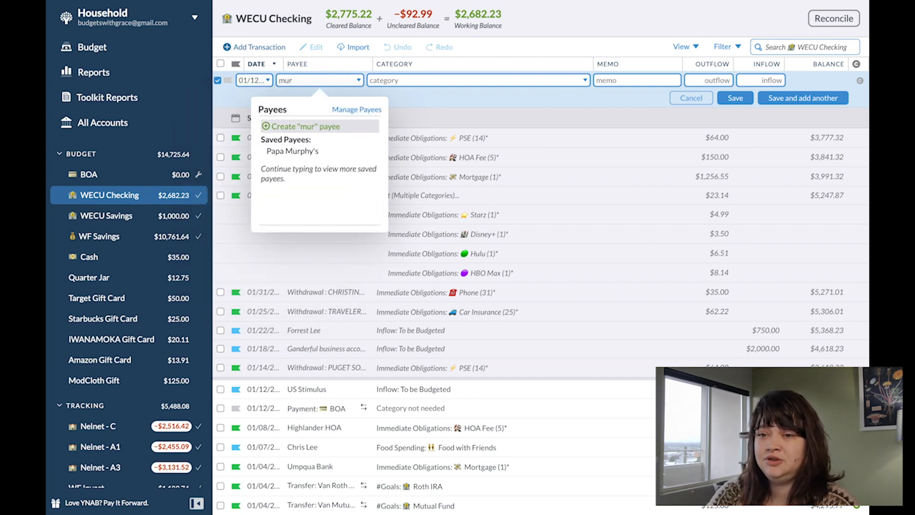
{"action": "key", "text": "BackSpace"}
{"action": "type", "text": "t"}
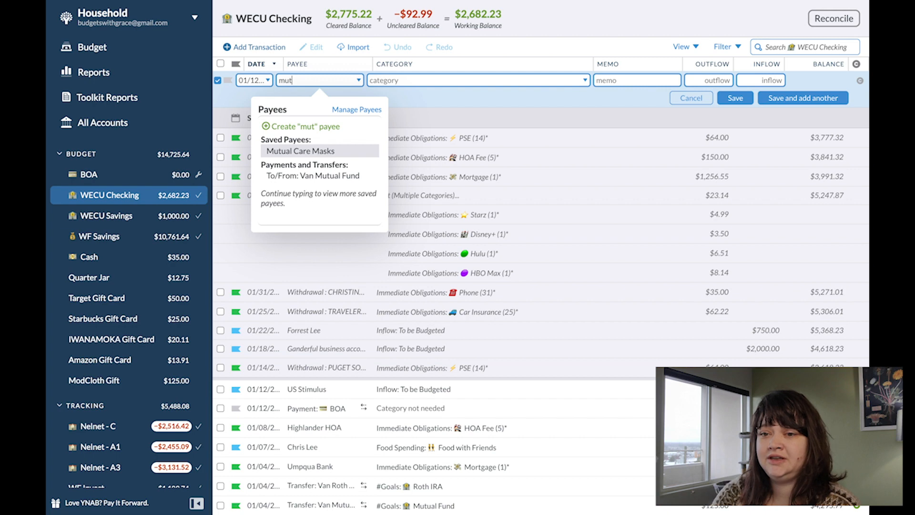
{"action": "key", "text": "Down"}
{"action": "key", "text": "Tab"}
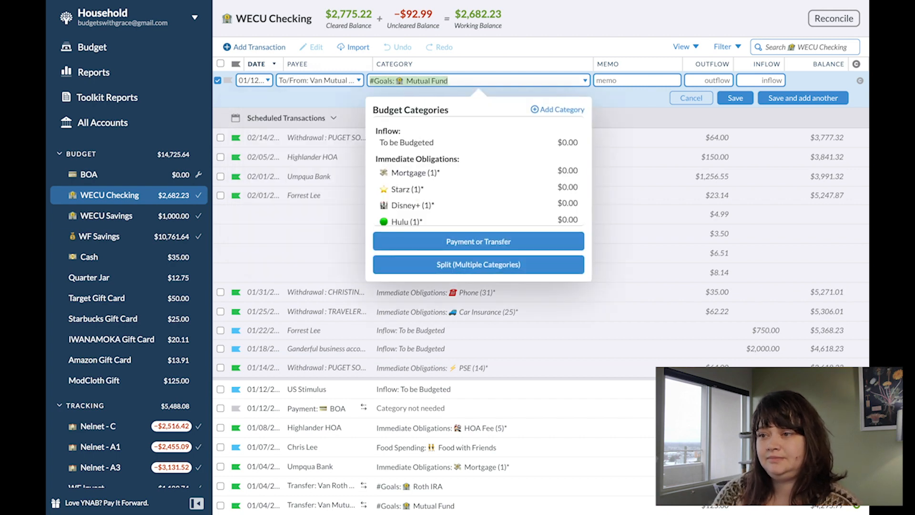
{"action": "key", "text": "Tab"}
{"action": "key", "text": "Tab"}
{"action": "type", "text": "1,2"}
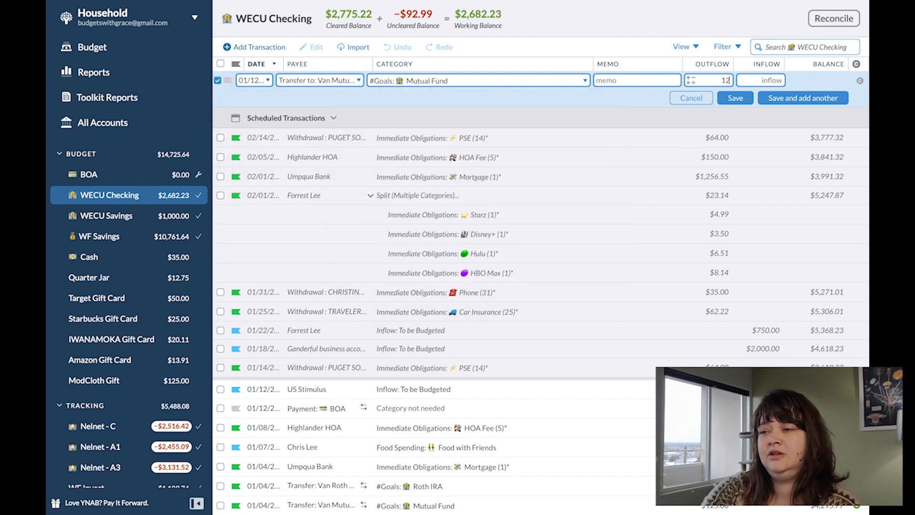
{"action": "type", "text": "5"}
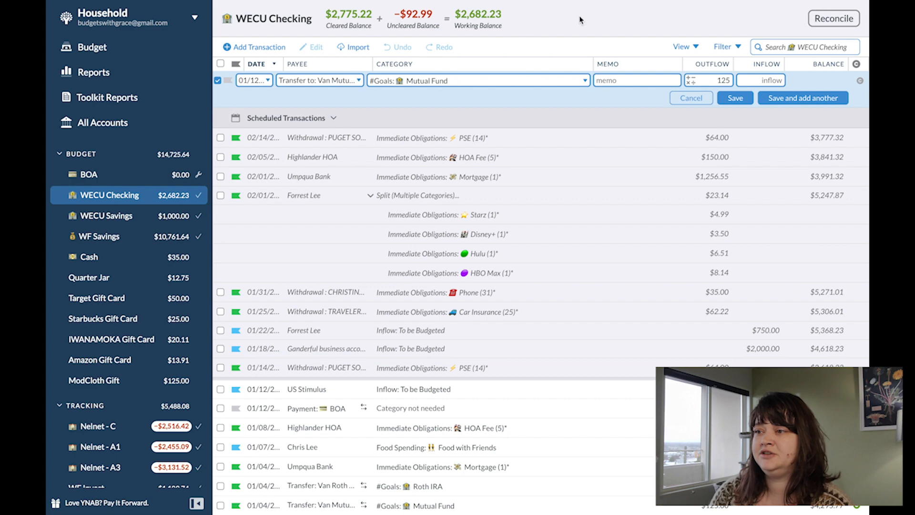
{"action": "left_click", "coordinate": [735, 98]}
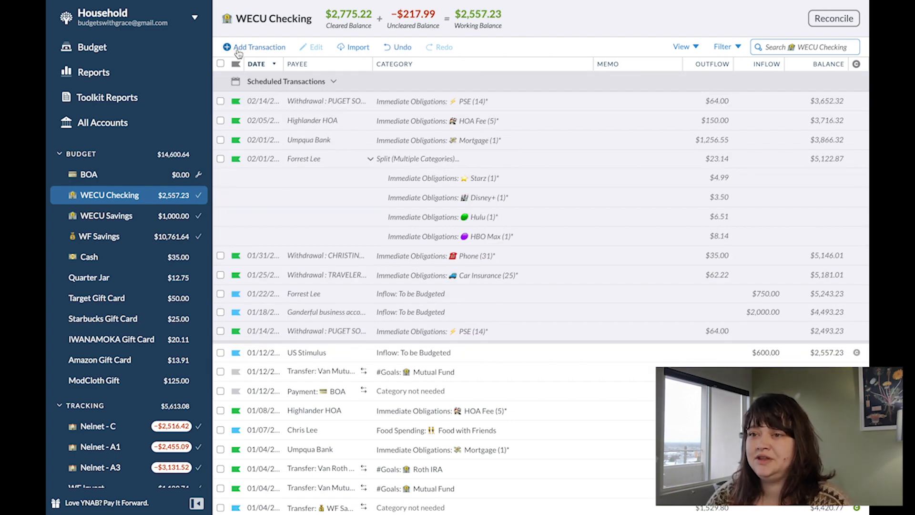
Step: Record a second $125 outflow transfer dated January 12, this time to Van Roth IRA with the Roth IRA goal category
{"action": "left_click", "coordinate": [239, 53]}
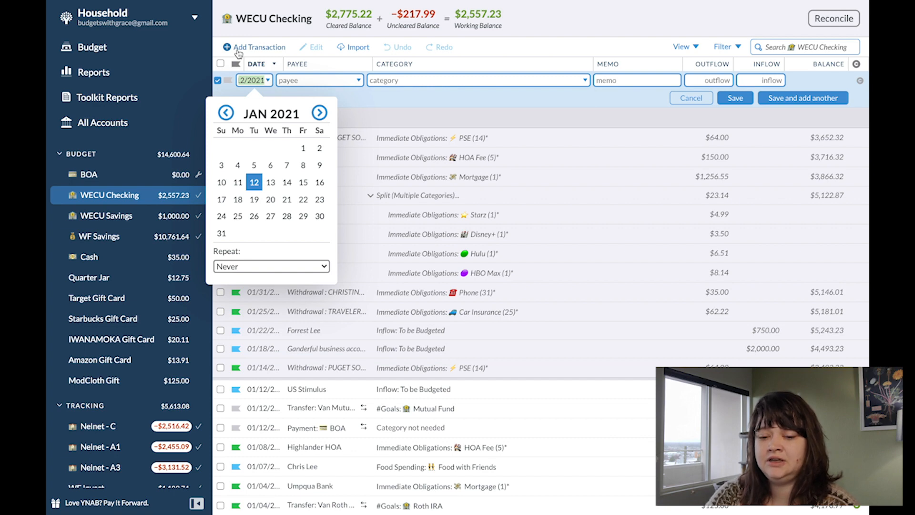
{"action": "key", "text": "Tab"}
{"action": "type", "text": "ira"}
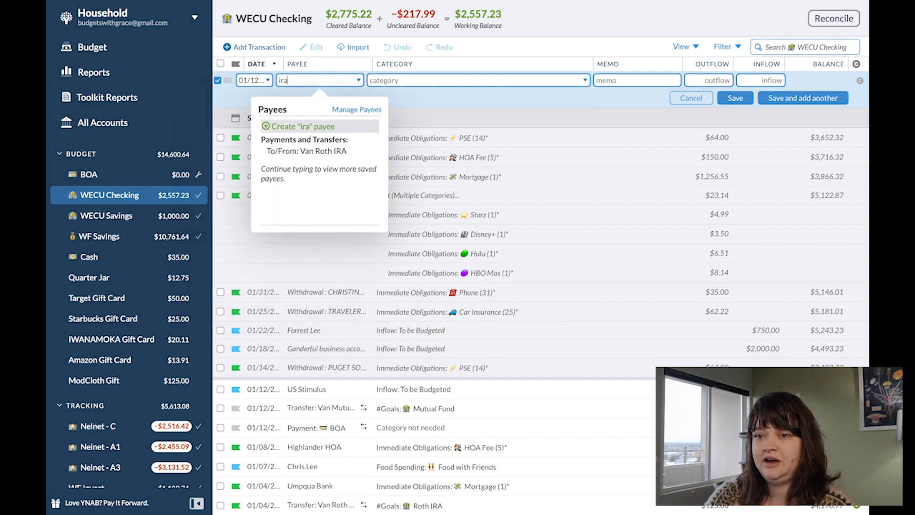
{"action": "key", "text": "Down"}
{"action": "key", "text": "Tab"}
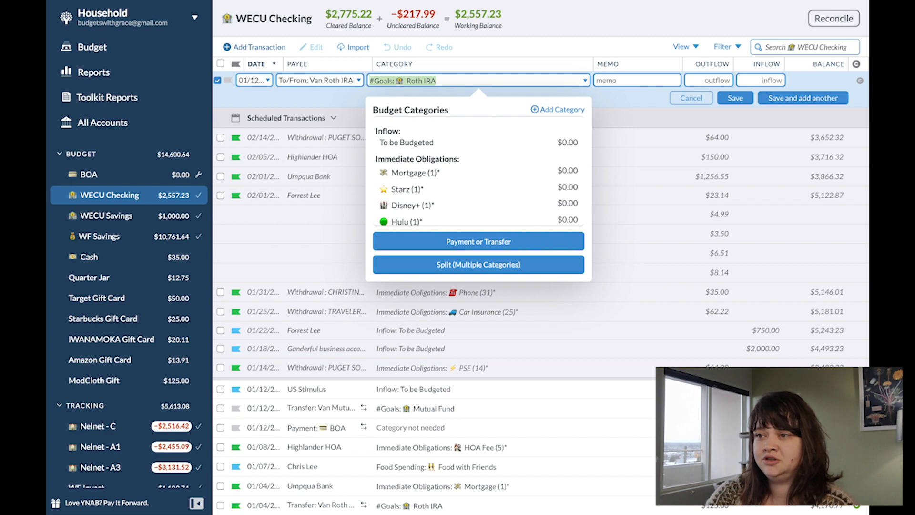
{"action": "key", "text": "Tab"}
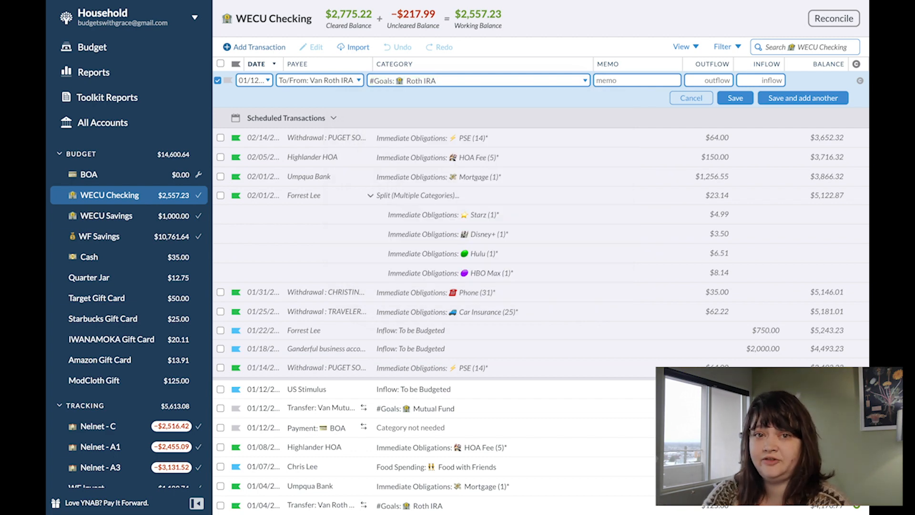
{"action": "key", "text": "Tab"}
{"action": "type", "text": "1,2"}
{"action": "type", "text": "5"}
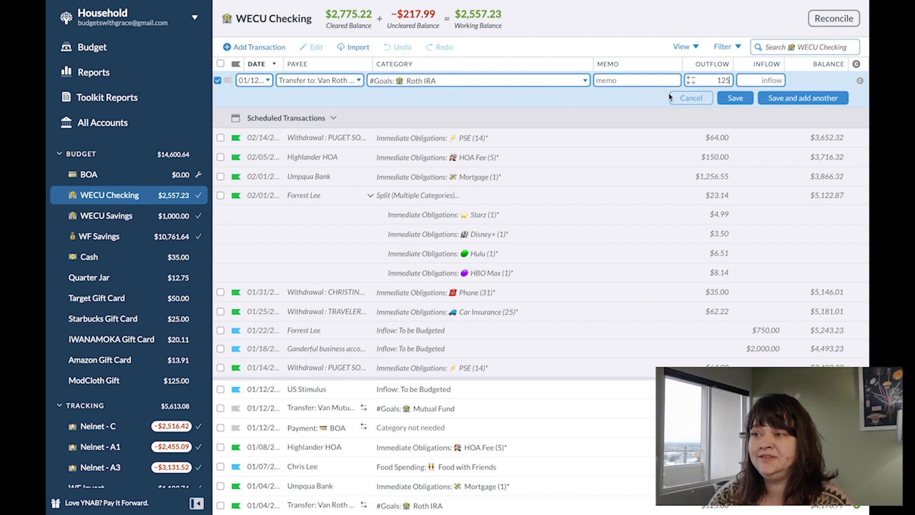
{"action": "left_click", "coordinate": [735, 97]}
Step: Return to the January 2021 budget and collapse the category groups except #Goals to review the Roth IRA and Mutual Fund rows
{"action": "scroll", "coordinate": [689, 362], "scroll_direction": "down", "scroll_amount": 2}
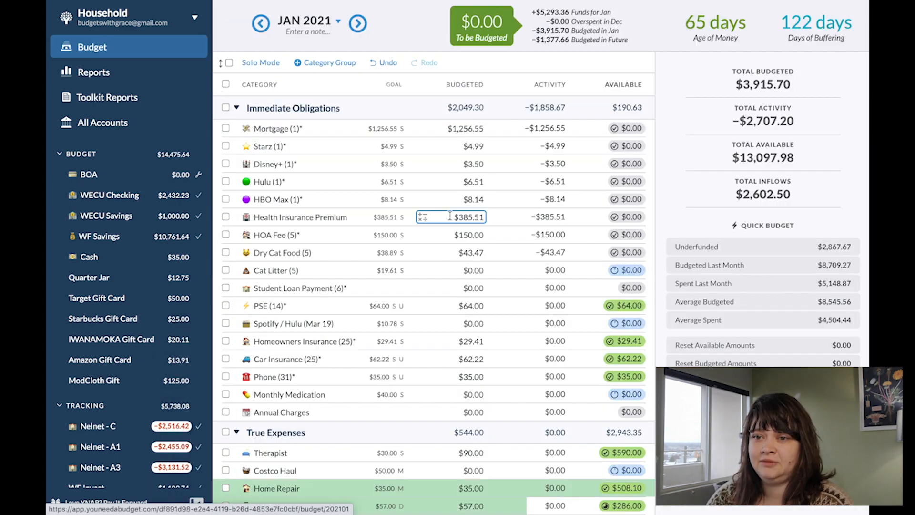
{"action": "left_click", "coordinate": [237, 109]}
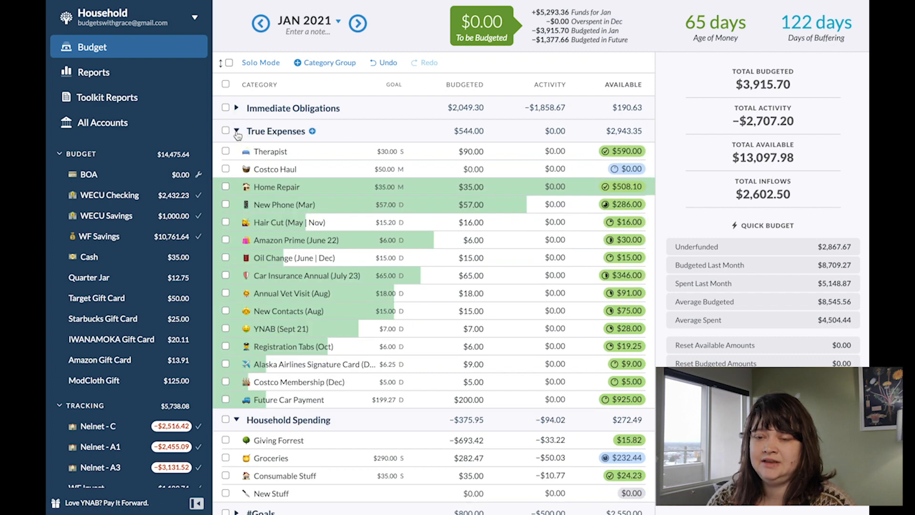
{"action": "left_click", "coordinate": [236, 131]}
{"action": "left_click", "coordinate": [237, 154]}
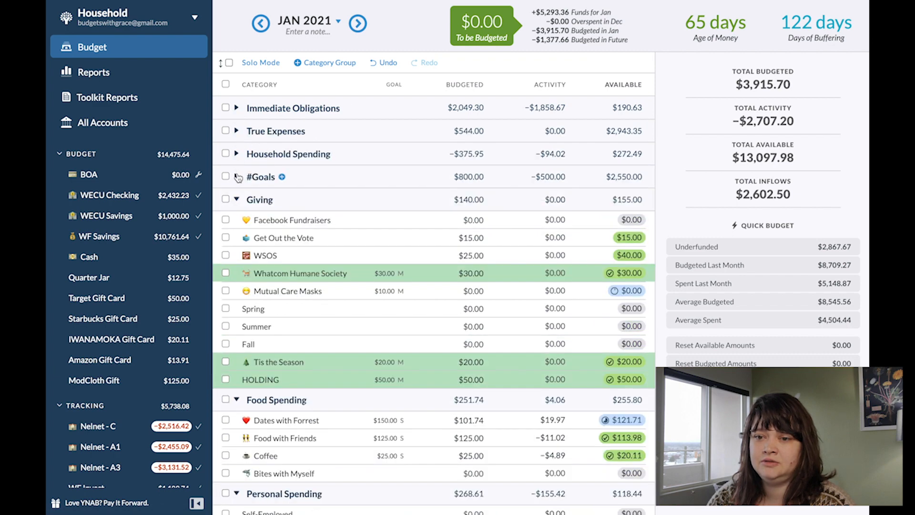
{"action": "left_click", "coordinate": [237, 200]}
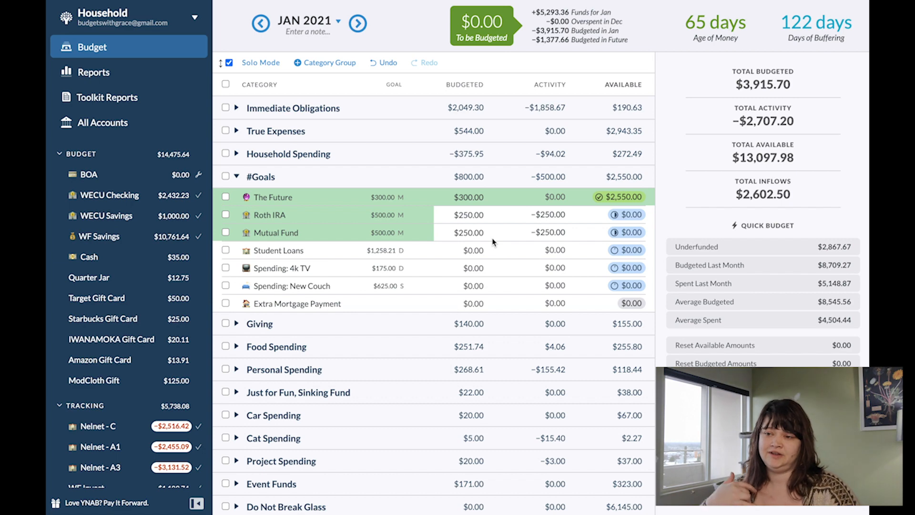